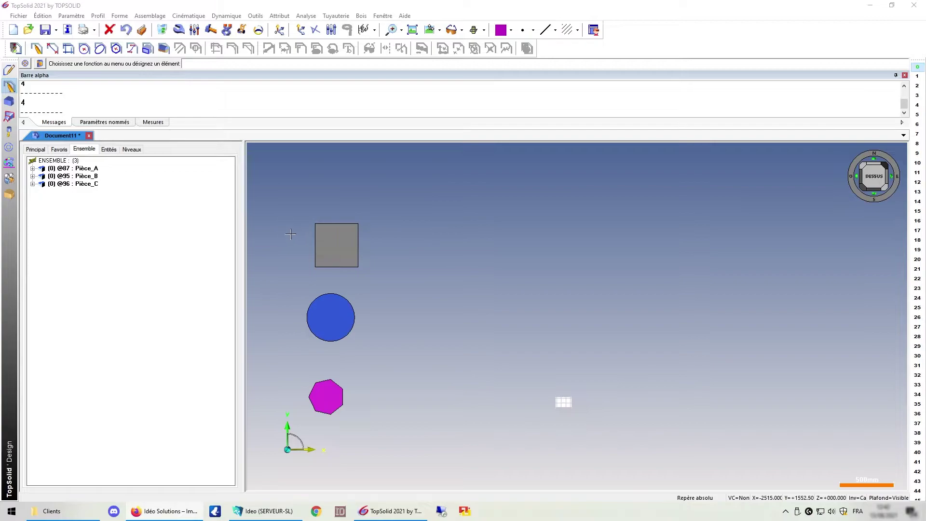
- Repeat the grey square linearly along X+ over a total distance of 1500 mm with 2 instances, without prioritising the ends
left_click(49, 16)
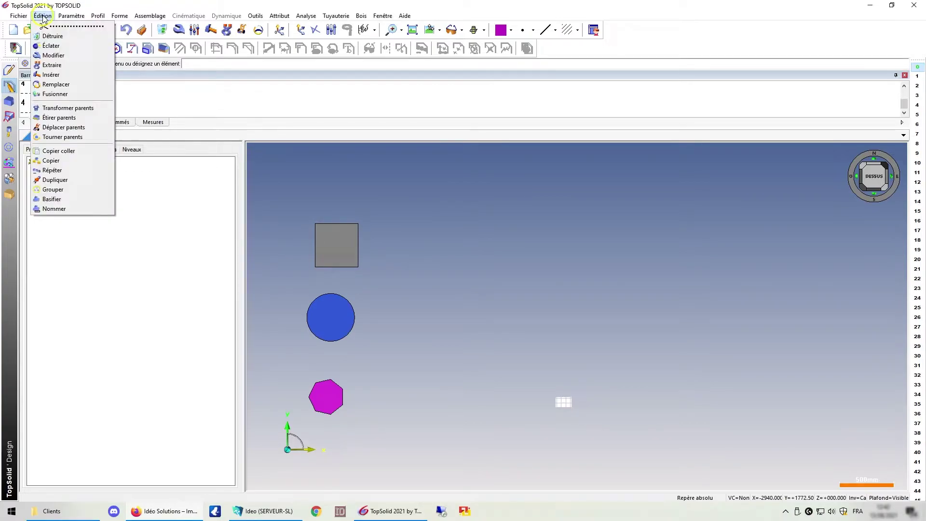
left_click(52, 170)
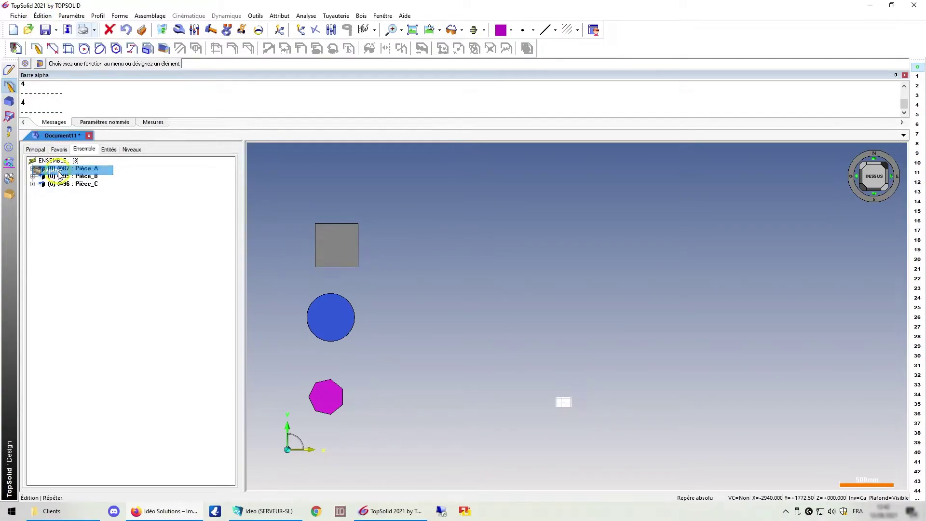
left_click(346, 247)
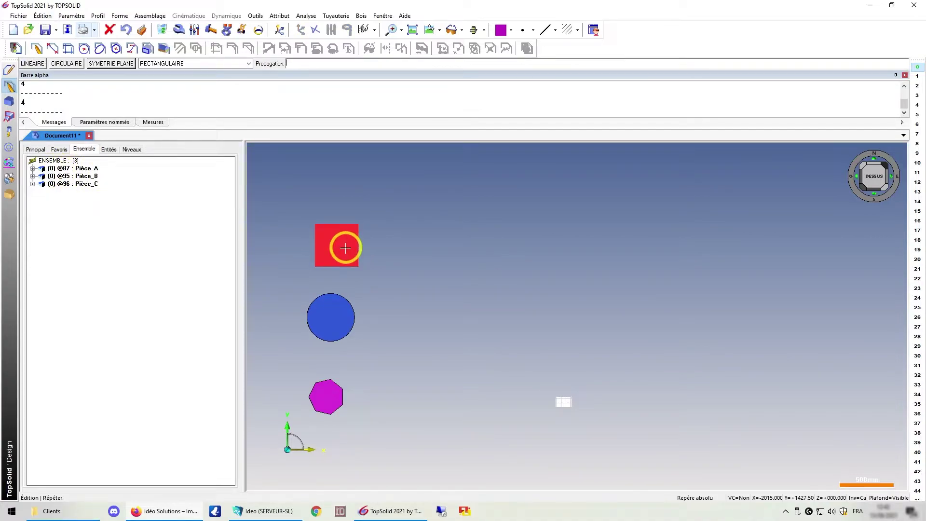
left_click(35, 64)
left_click(24, 64)
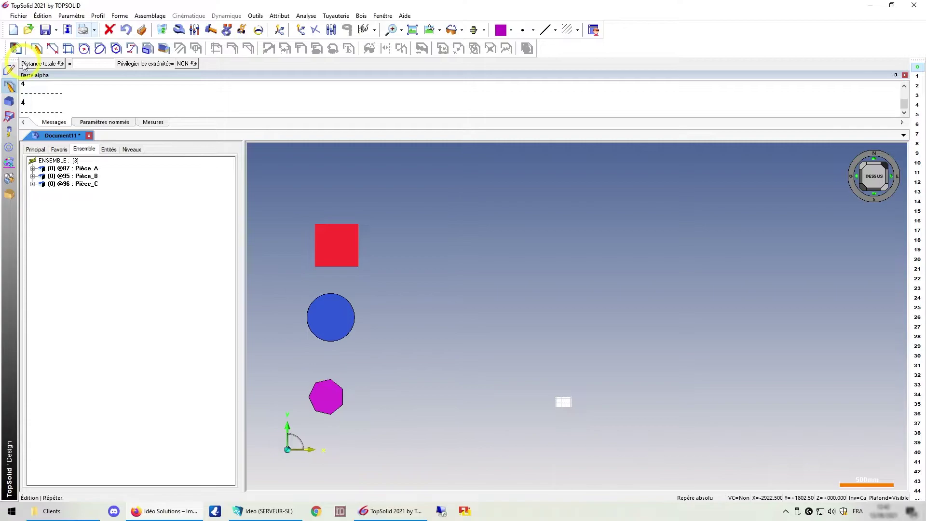
left_click(54, 67)
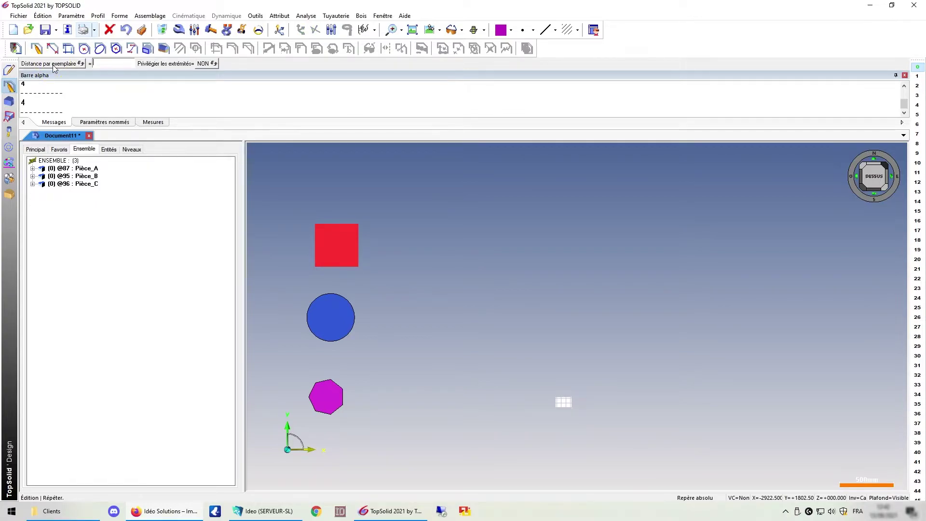
left_click(54, 66)
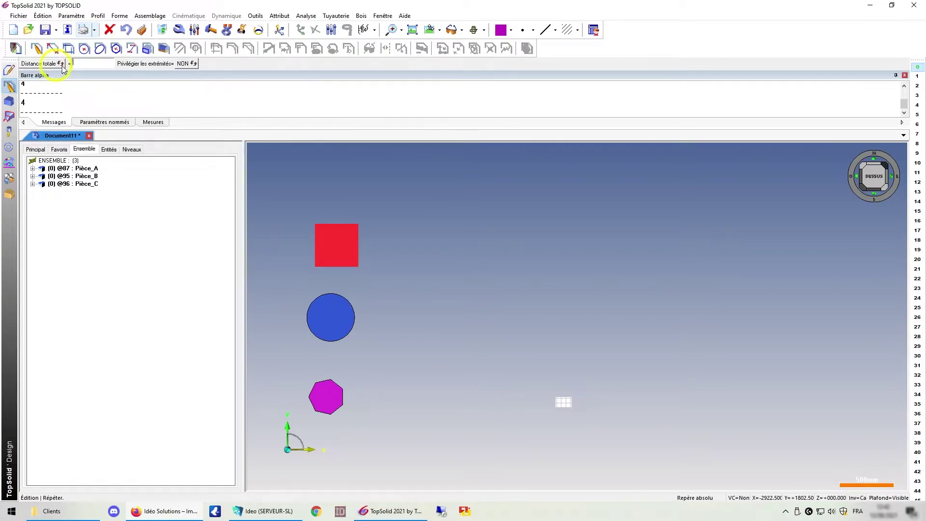
left_click(183, 67)
left_click(183, 67)
key("Return")
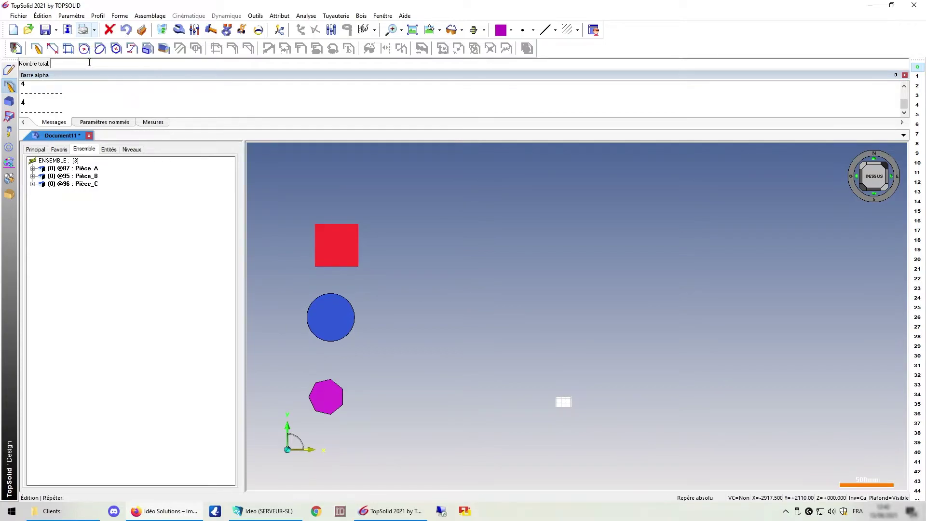
type("2")
key("Return")
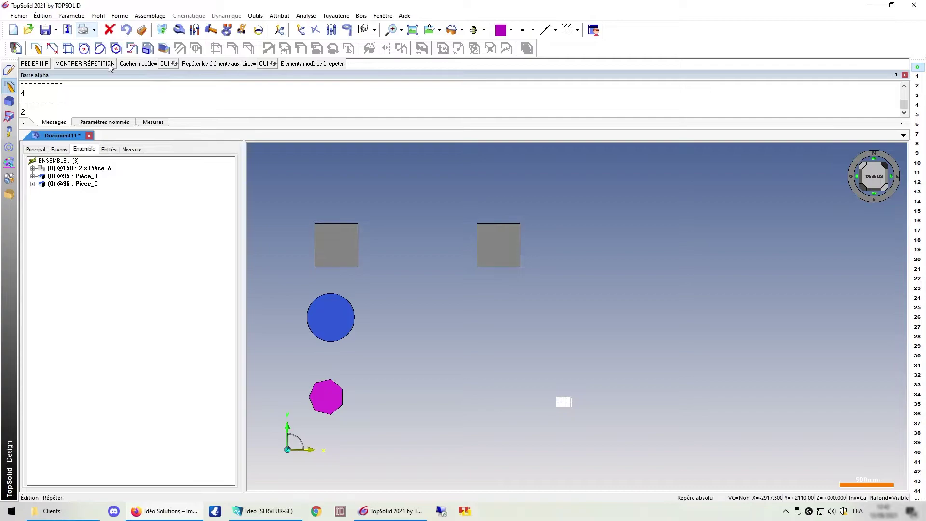
- Dimension the distance between the left edges of the two grey squares and place the dimension above them
left_click(9, 70)
left_click(364, 47)
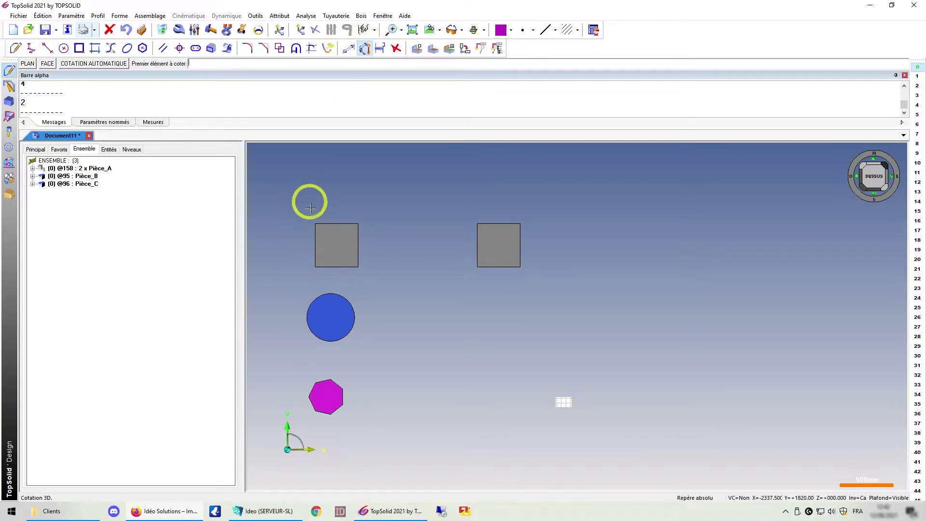
left_click(315, 234)
left_click(478, 242)
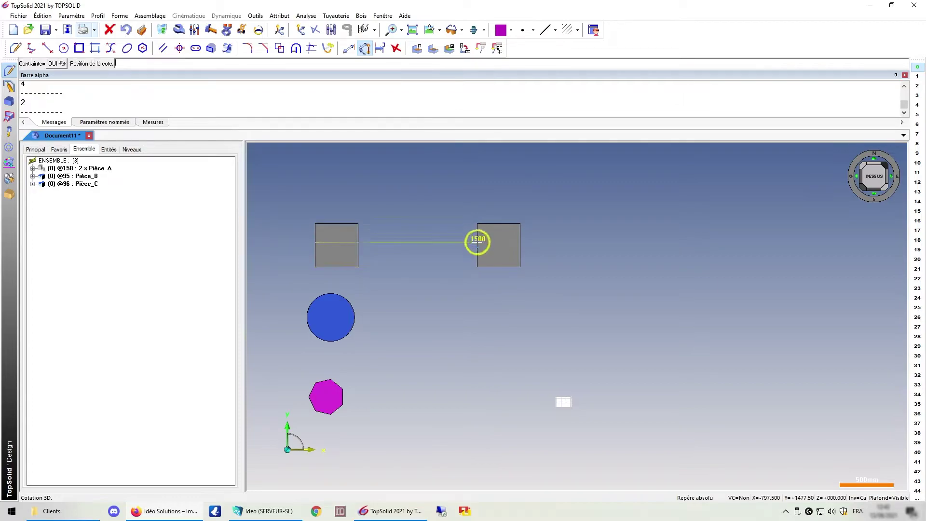
left_click(451, 197)
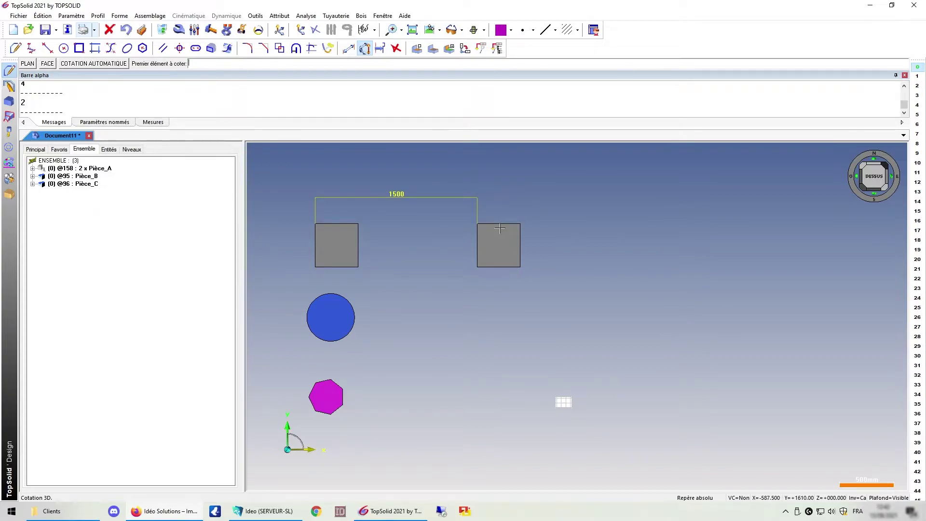
- Repeat the blue circle linearly along X+ with a distance per instance of 1500 mm and 2 instances in total
left_click(43, 15)
left_click(48, 173)
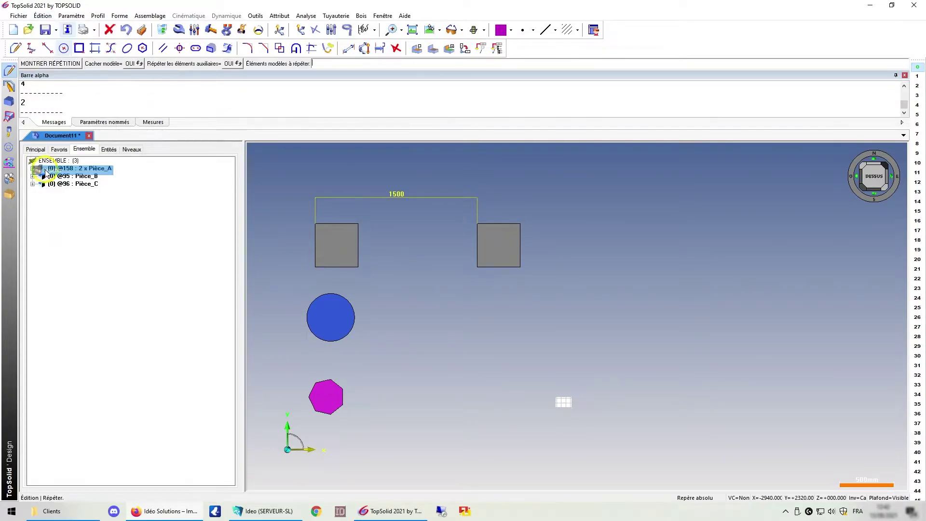
left_click(340, 313)
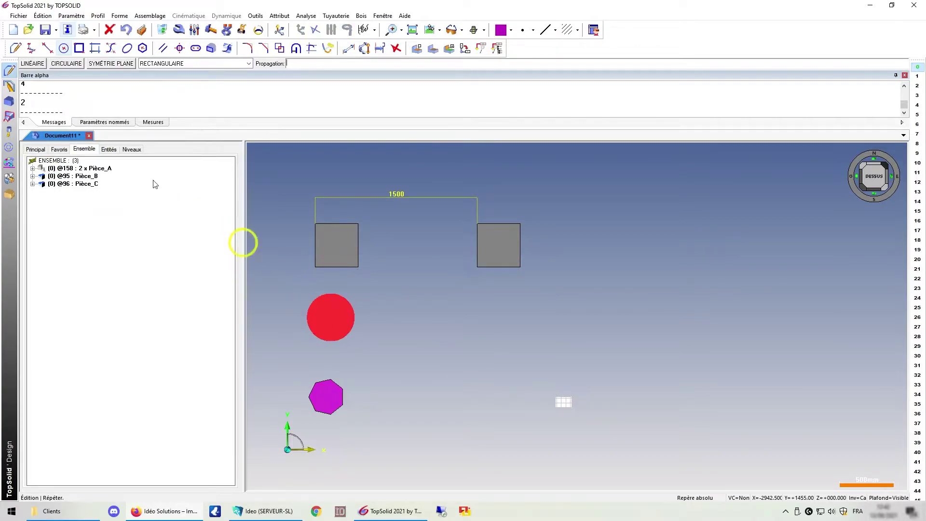
left_click(30, 63)
left_click(24, 64)
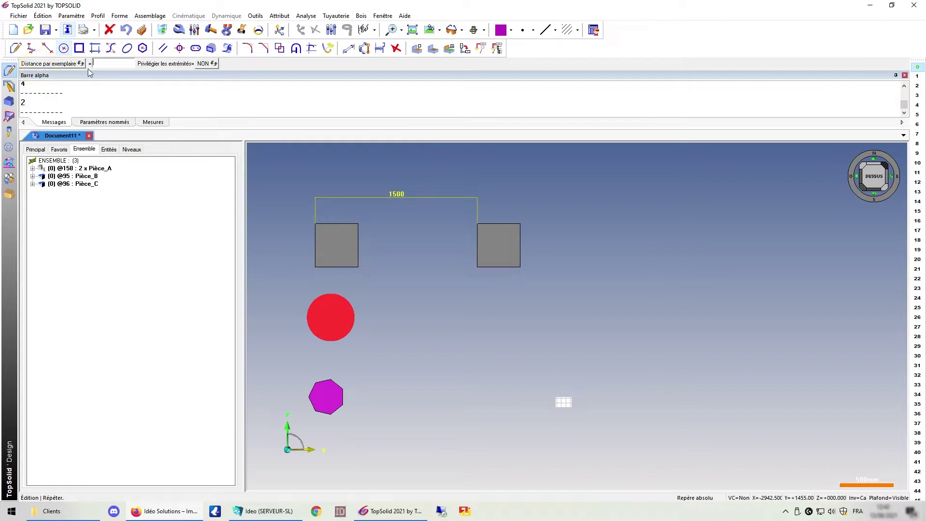
left_click(103, 64)
key("Return")
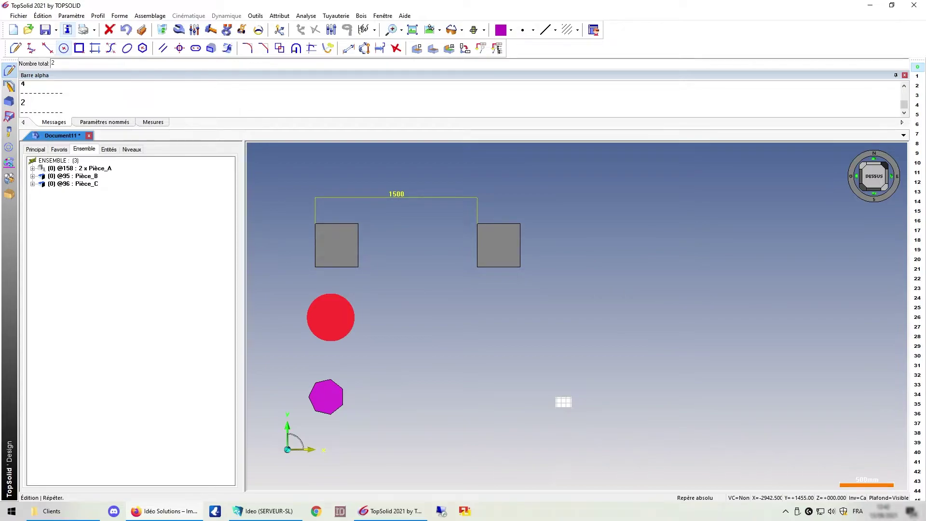
key("Return")
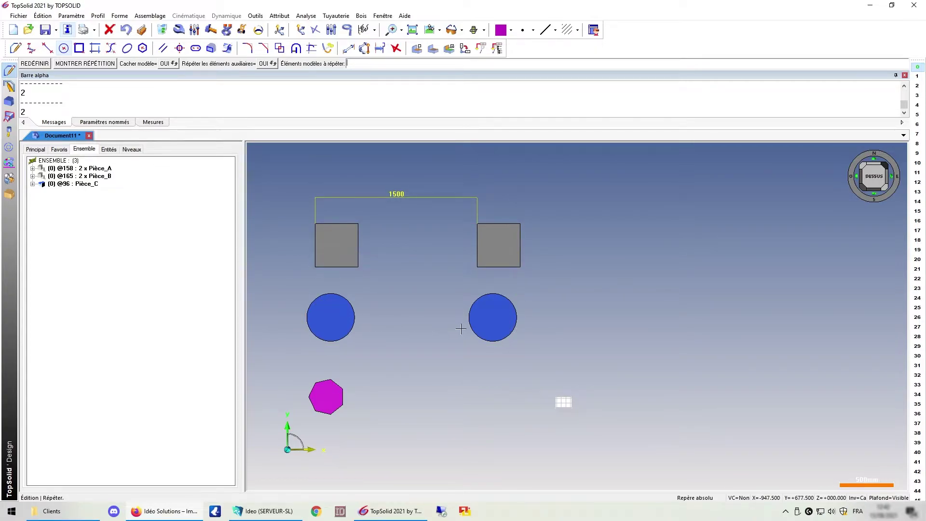
- Redo the linear X+ repetition of the blue circle, using 1500 mm per instance and a total number of 2
right_click(34, 173)
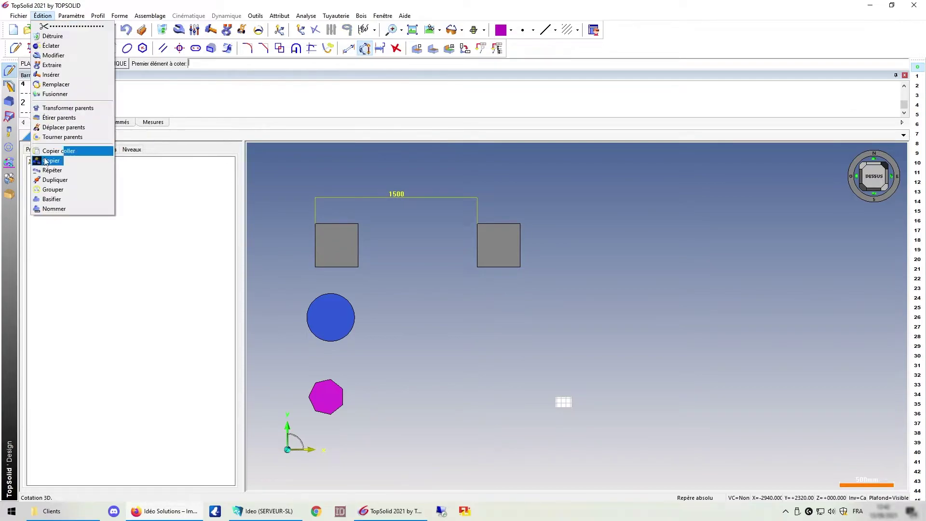
left_click(48, 169)
left_click(337, 310)
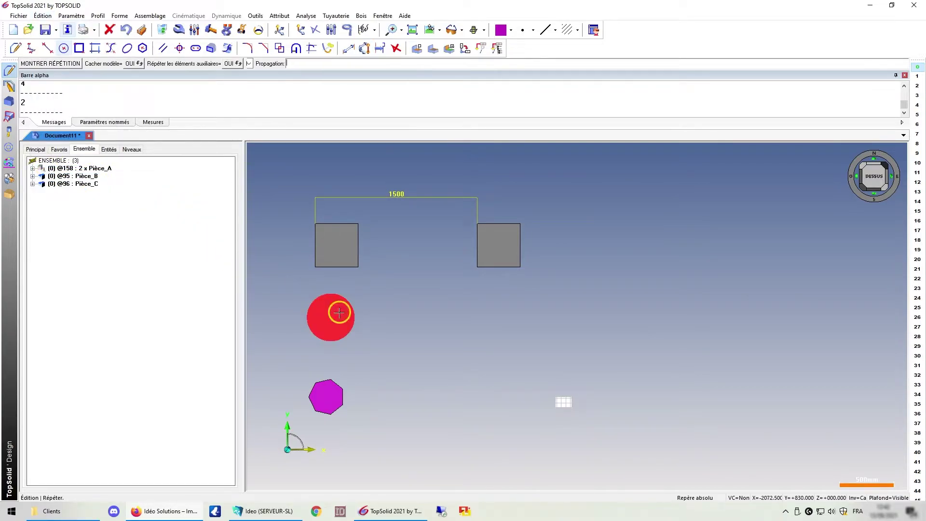
left_click(31, 63)
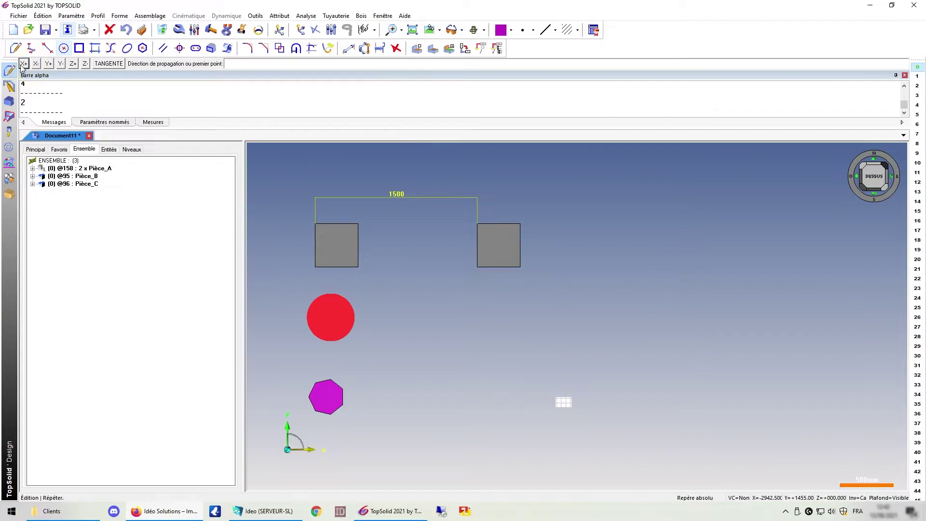
left_click(23, 63)
left_click(43, 64)
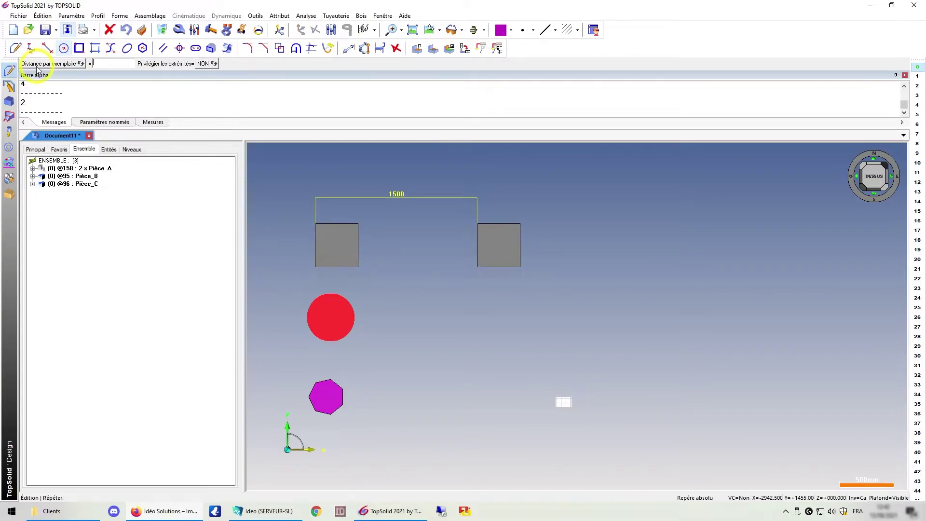
left_click(103, 62)
type("1500")
key("Return")
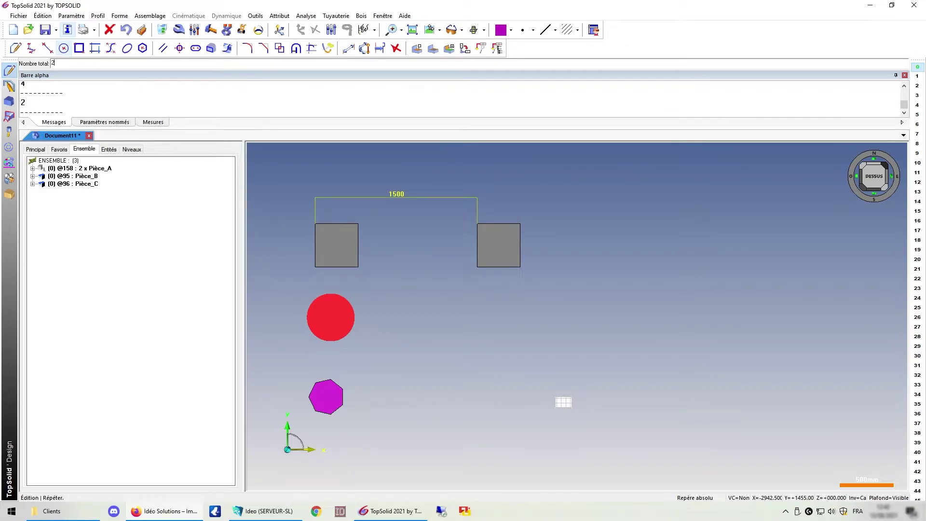
key("Return")
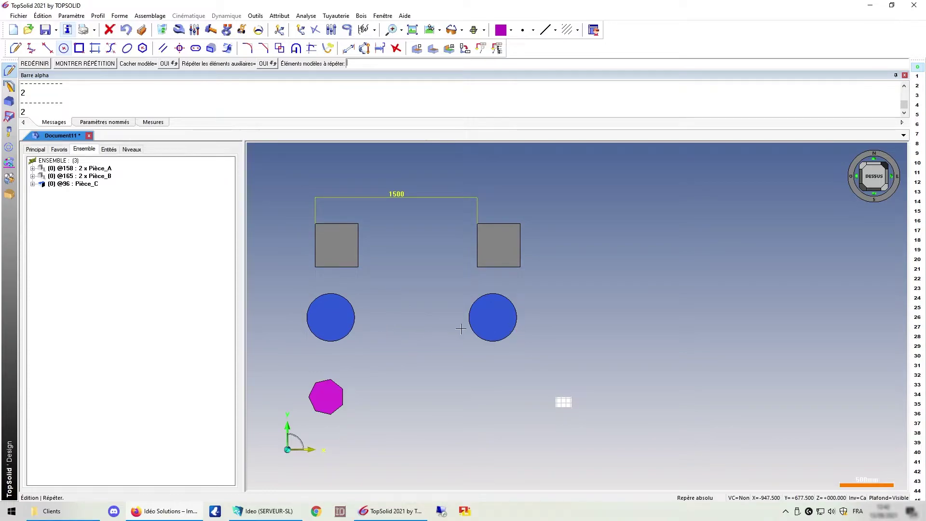
- Set the number of instances in the Pièce_A propagation to 3
left_click(32, 169)
double_click(139, 207)
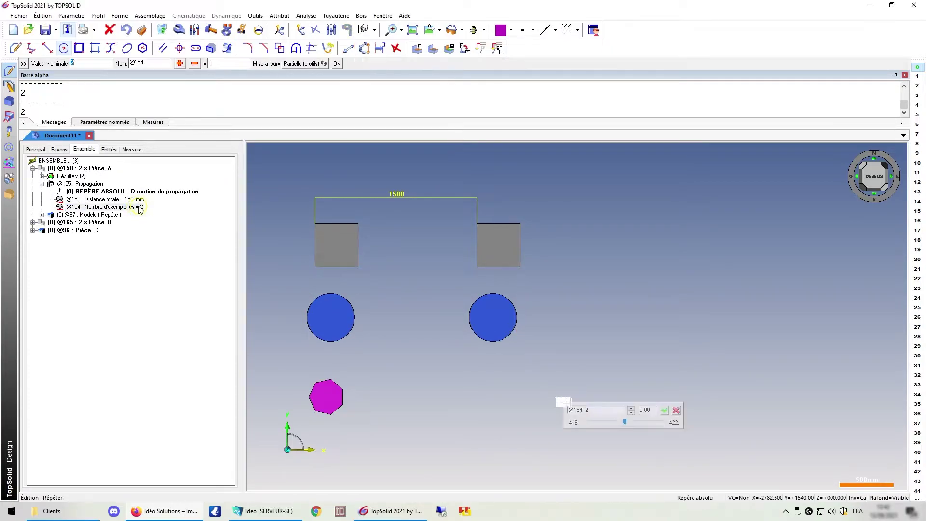
type("3")
key("Return")
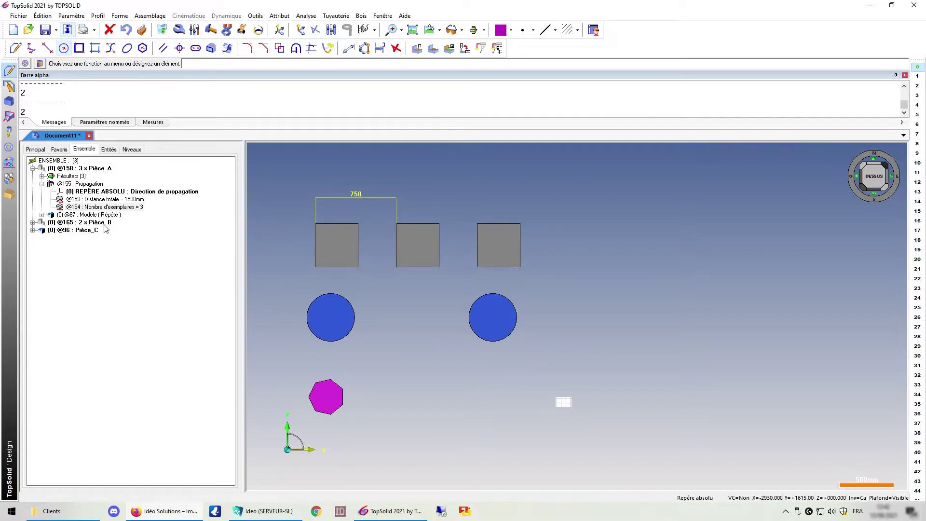
- Set the number of instances in the Pièce_B propagation to 3 and undo the changes back to the single circle
left_click(33, 222)
left_click(42, 238)
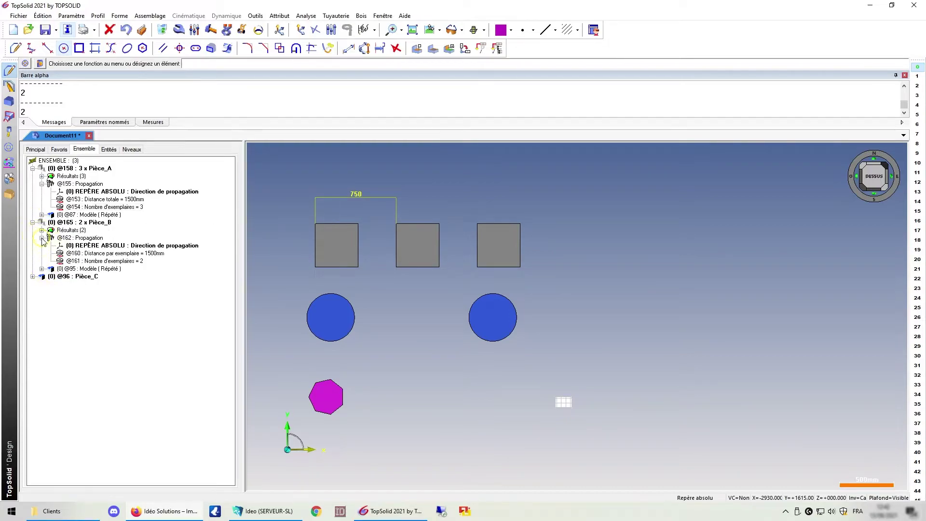
double_click(131, 261)
type("3")
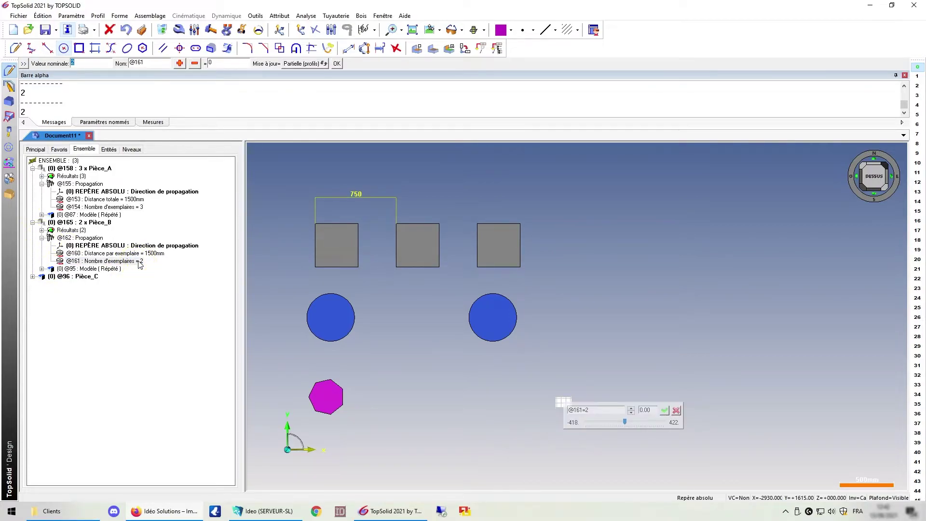
key("Return")
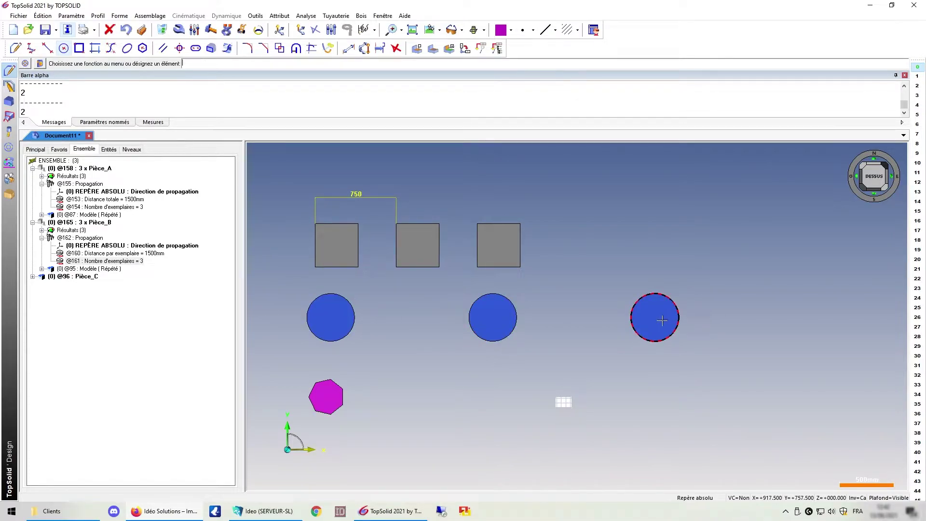
key("ctrl+z")
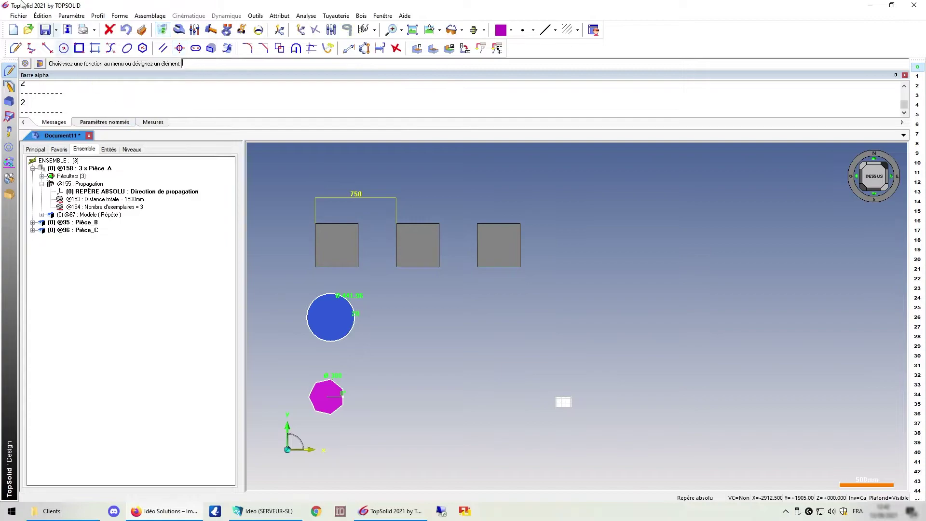
left_click(42, 16)
left_click(58, 182)
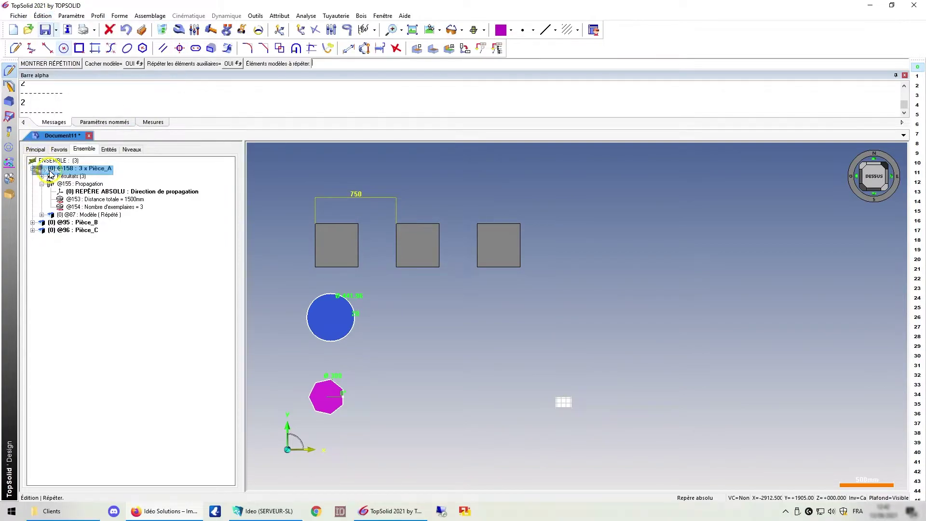
left_click(332, 318)
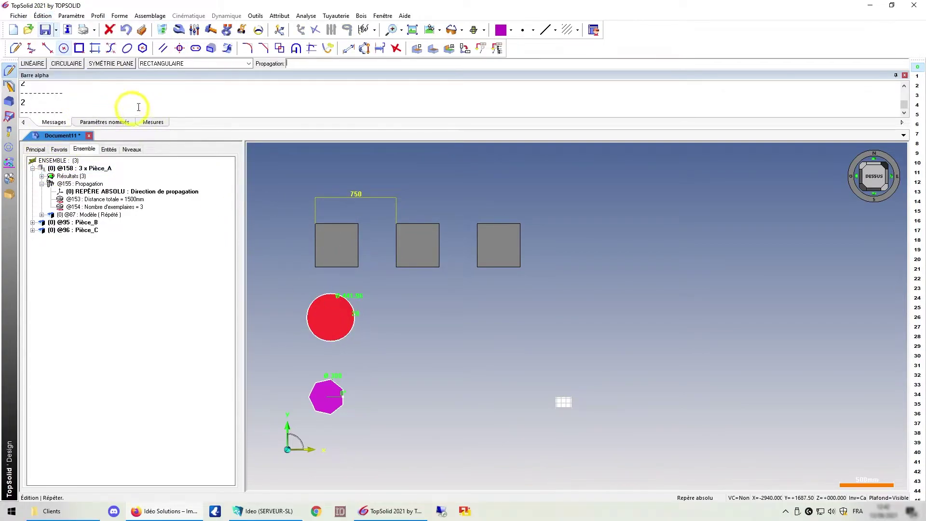
left_click(29, 64)
left_click(60, 63)
left_click(186, 63)
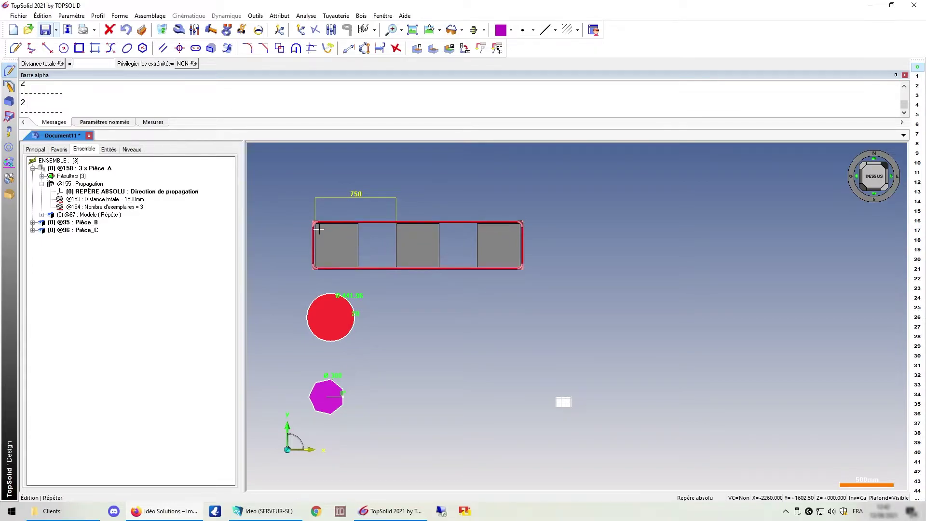
- Reduce the number of instances in the Pièce_A propagation to 2
left_click(140, 207)
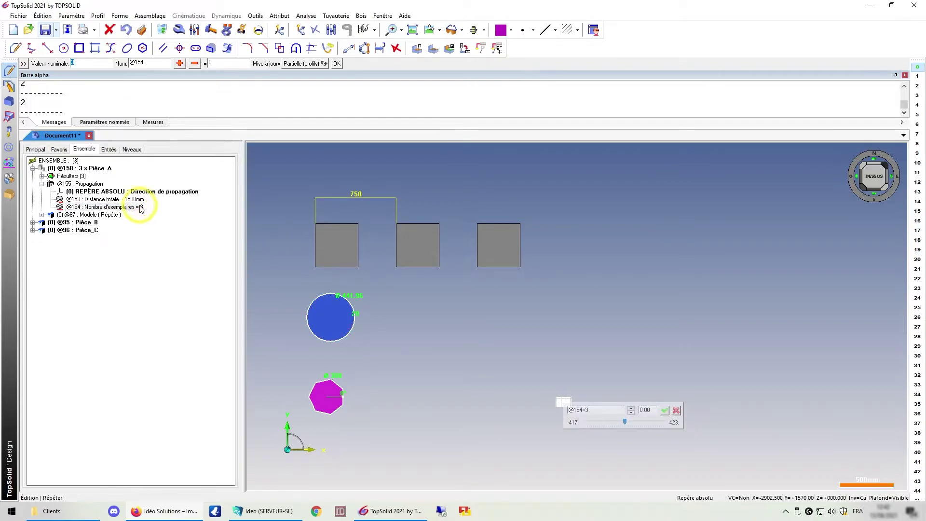
type("2")
key("Return")
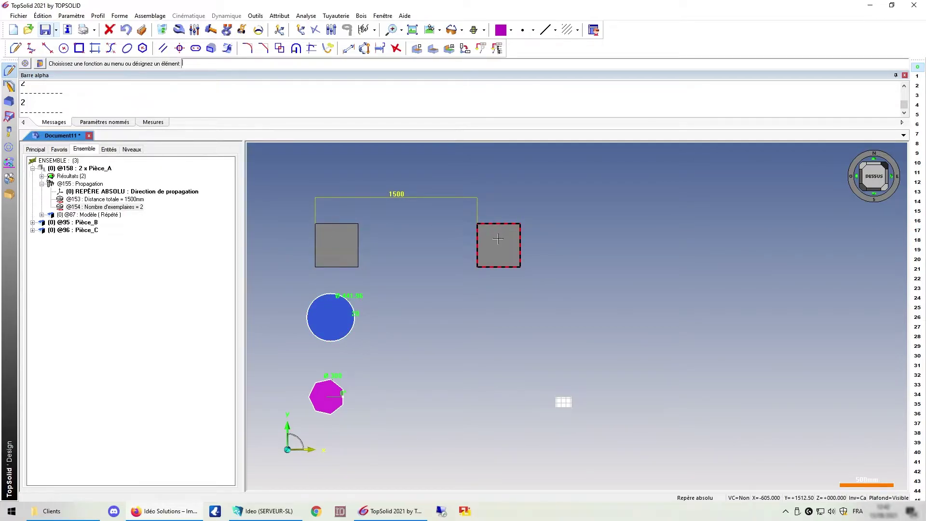
- Set the number of instances in the square's repetition back to 3
double_click(147, 212)
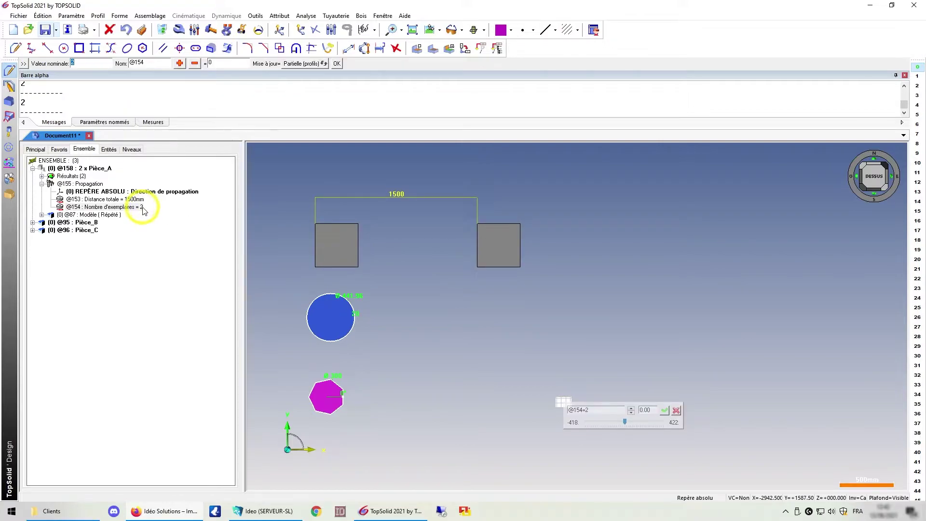
type("3")
key("Return")
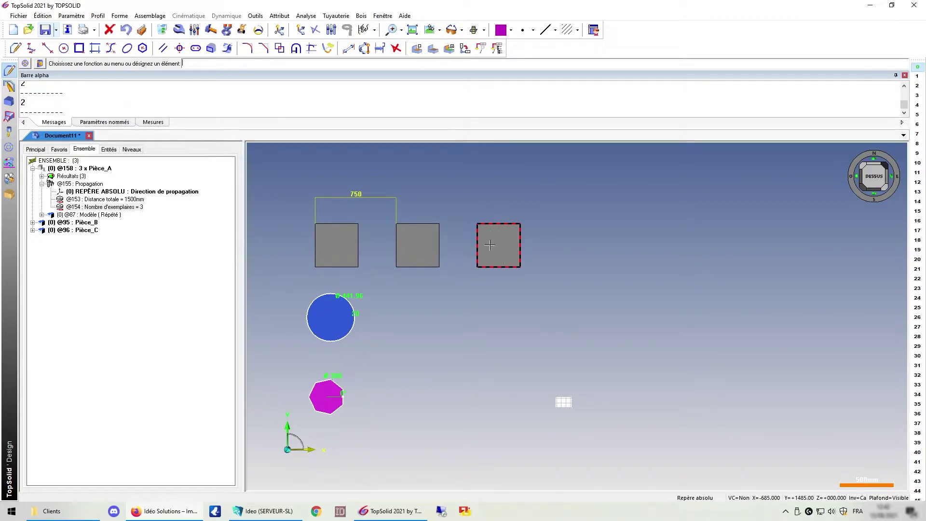
- Open the online help, search it for "répétition" and display the Répéter topic
left_click(404, 16)
left_click(419, 27)
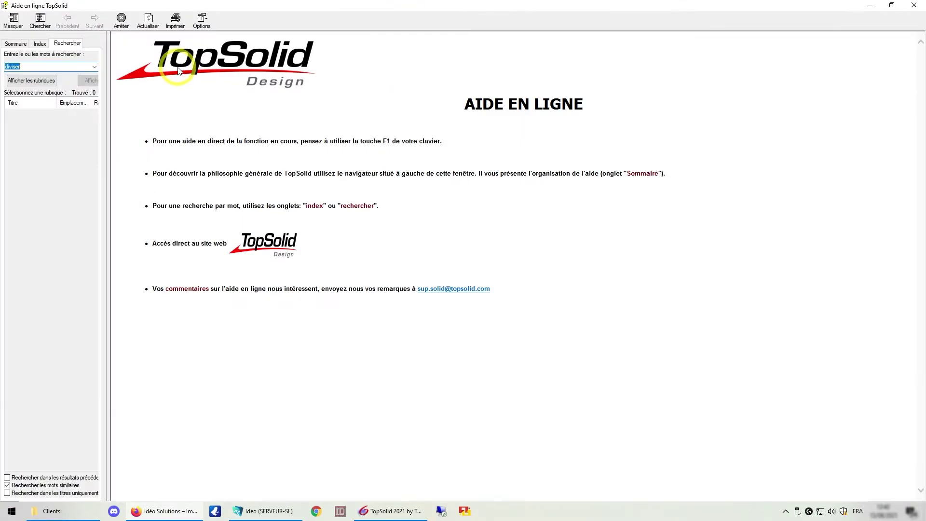
key("BackSpace")
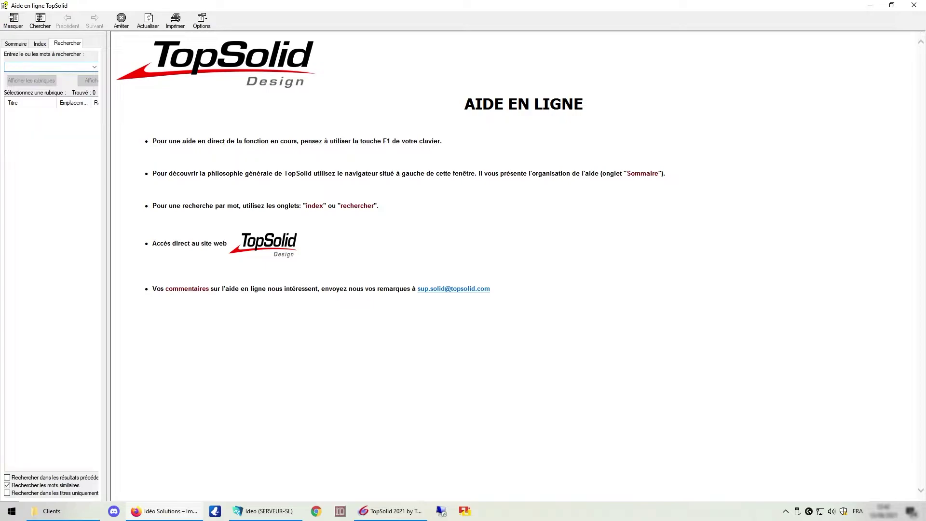
type("répétitio")
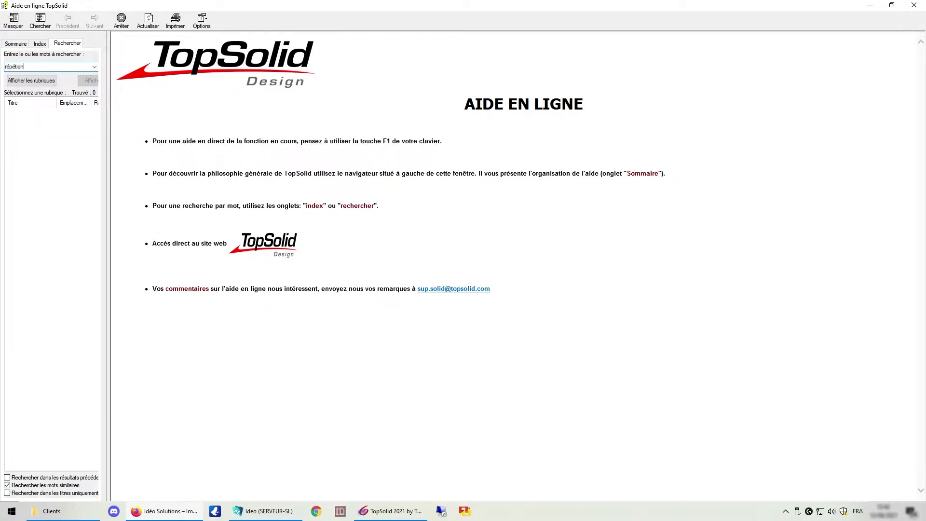
type("n")
key("Return")
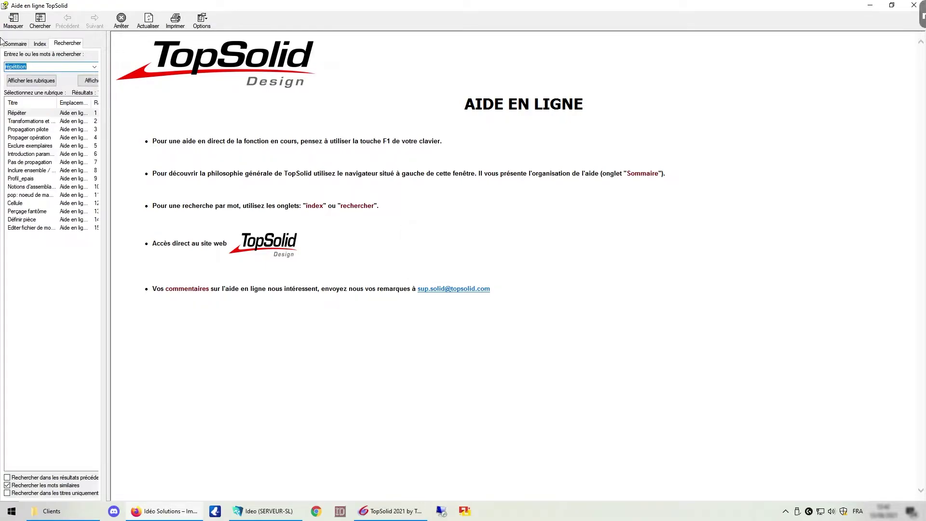
left_click(23, 113)
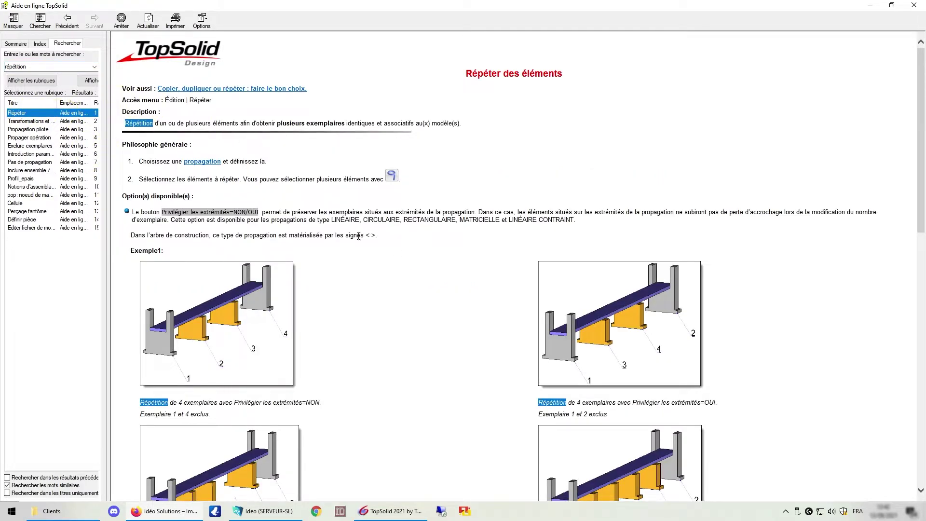
- Examine the Privilégier les extrémités option and its bench and drilled bar examples in the help, then return to the assembly
scroll(347, 255, "down", 5)
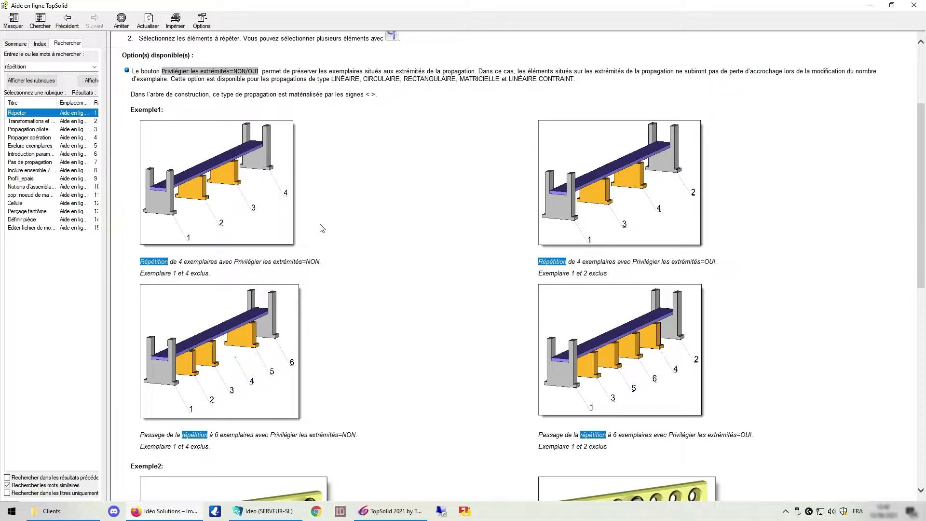
left_click_drag(133, 72, 611, 94)
left_click(613, 94)
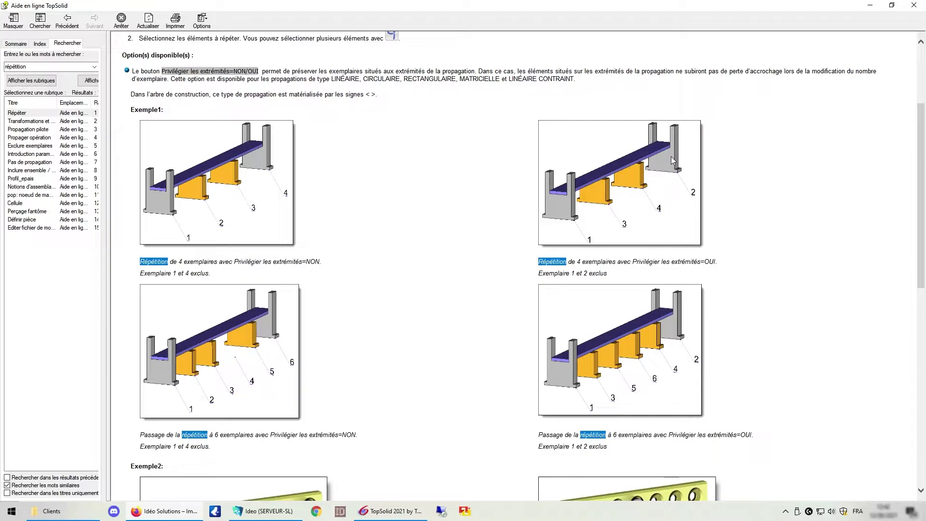
scroll(636, 142, "down", 3)
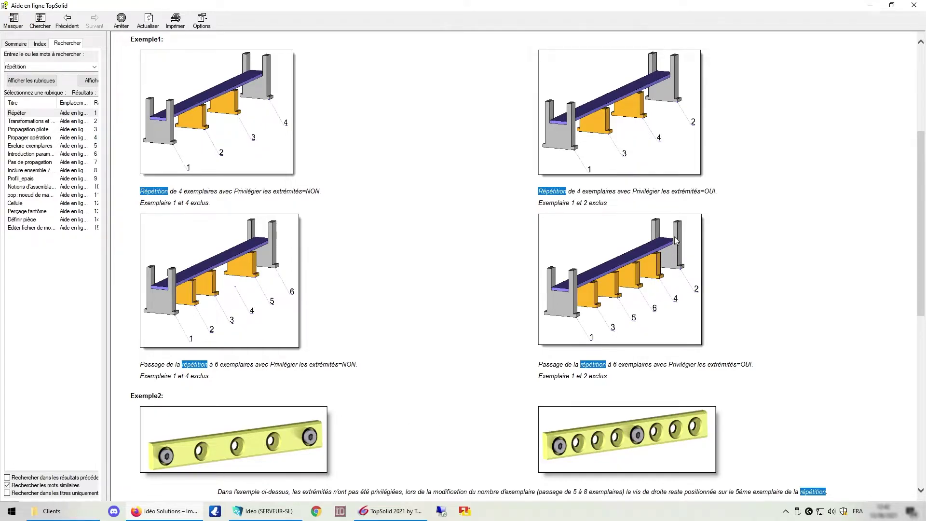
left_click(870, 5)
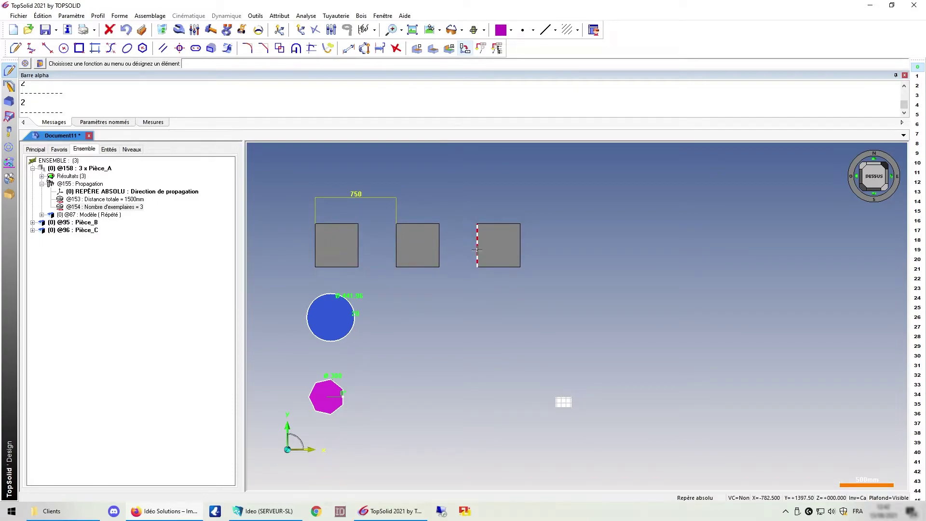
- Exclude the third square from the Pièce_A propagation
left_click(178, 30)
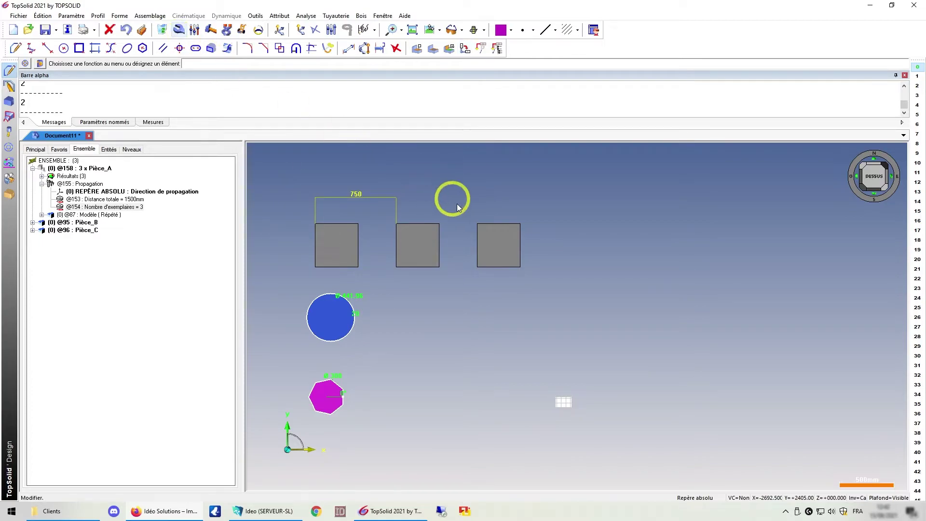
left_click(488, 240)
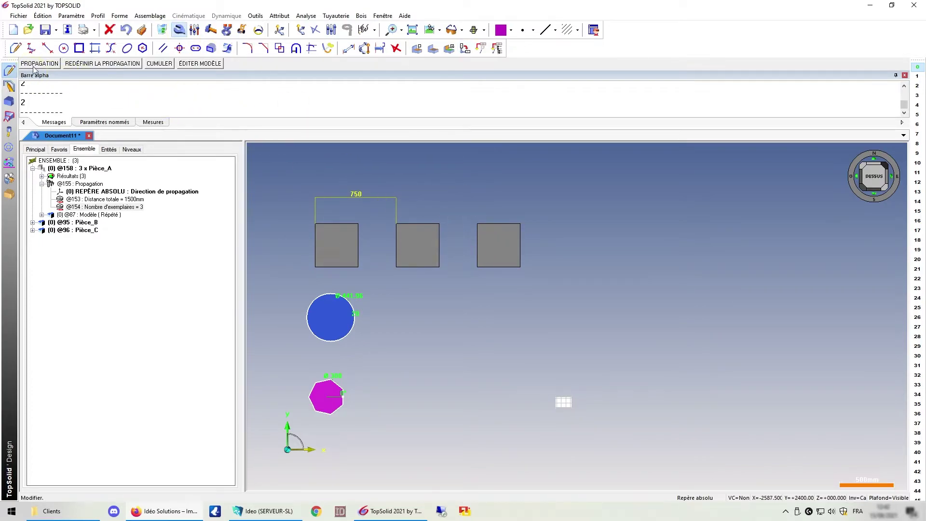
left_click(50, 65)
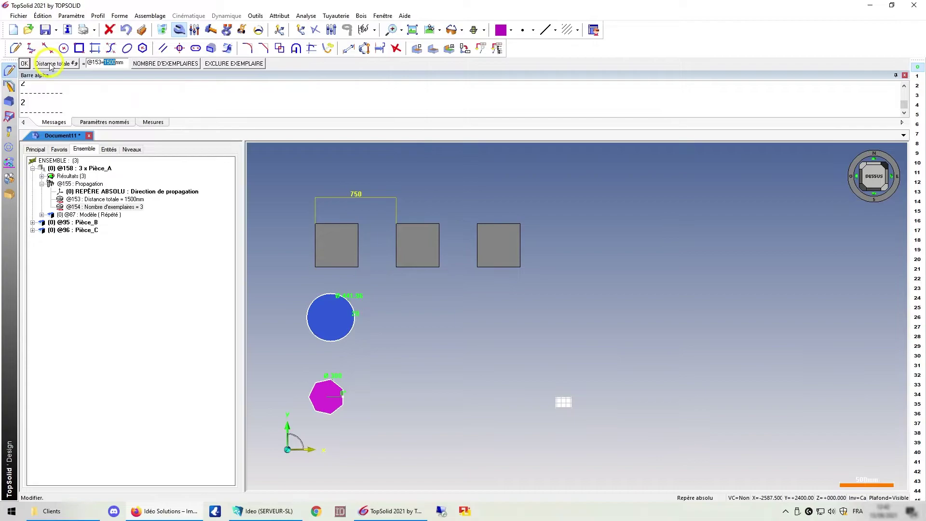
left_click(242, 65)
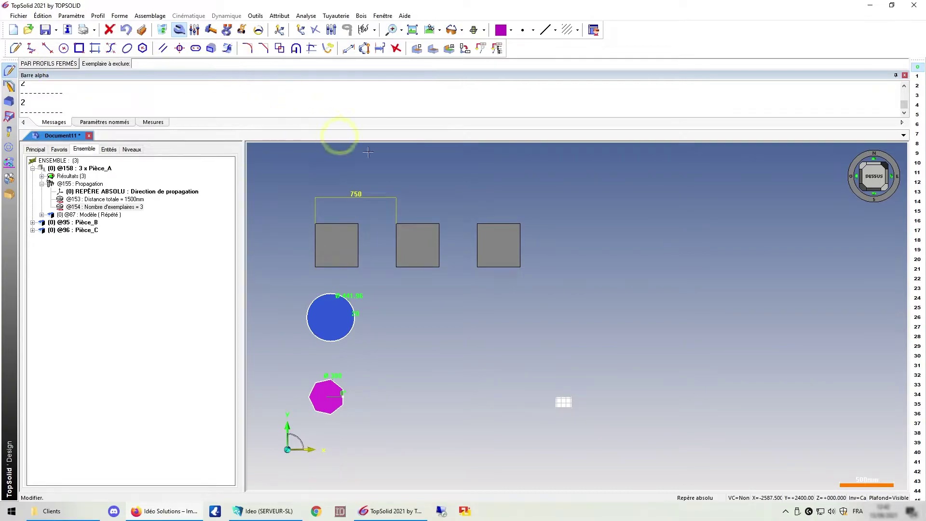
left_click(493, 238)
left_click(505, 186)
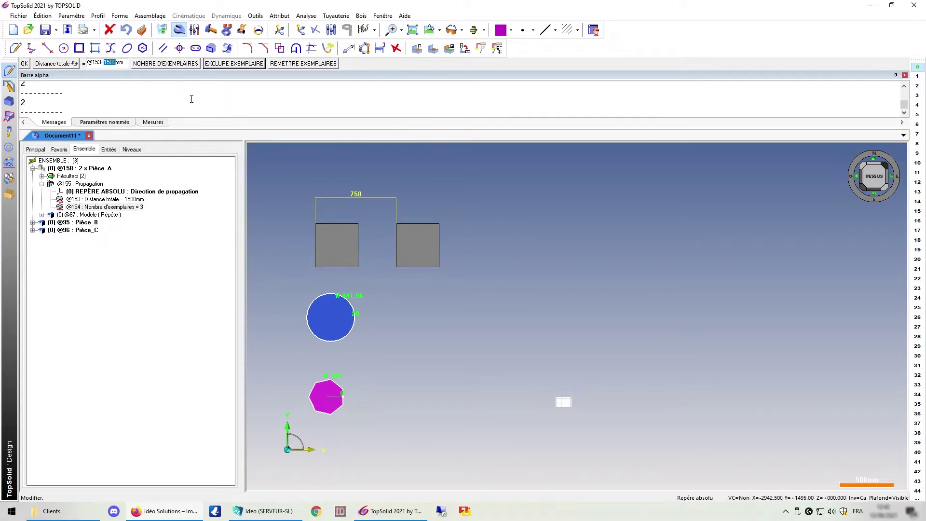
- Set the number of instances in the Pièce_A propagation to 4 and check the help on Privilégier les extrémités
left_click(172, 68)
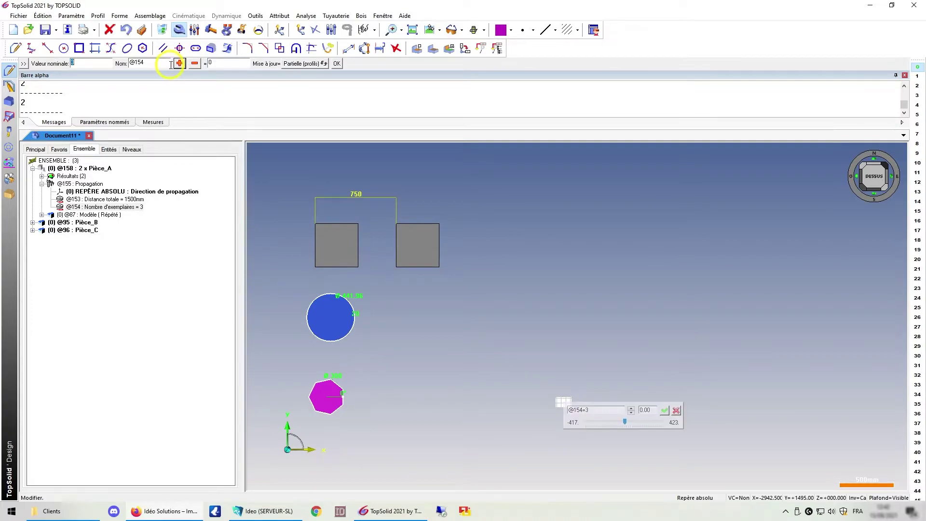
type("4")
key("Return")
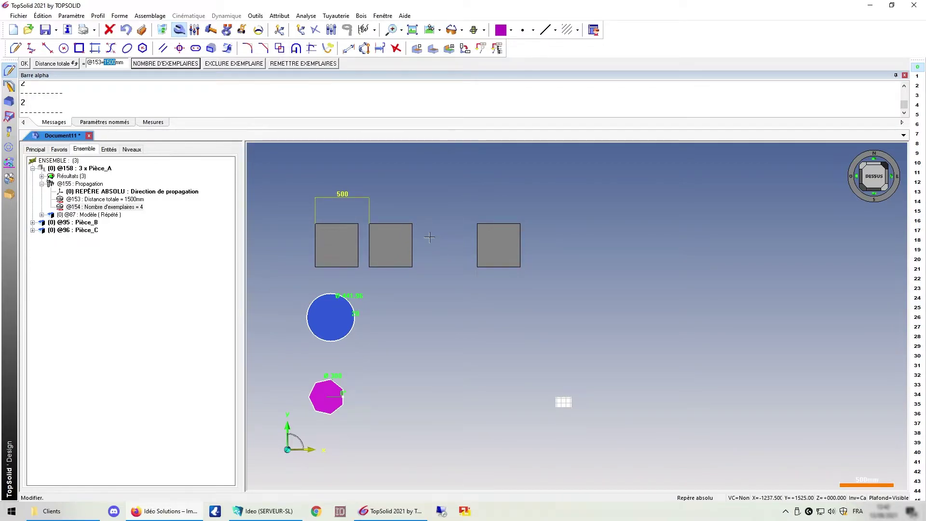
key("F1")
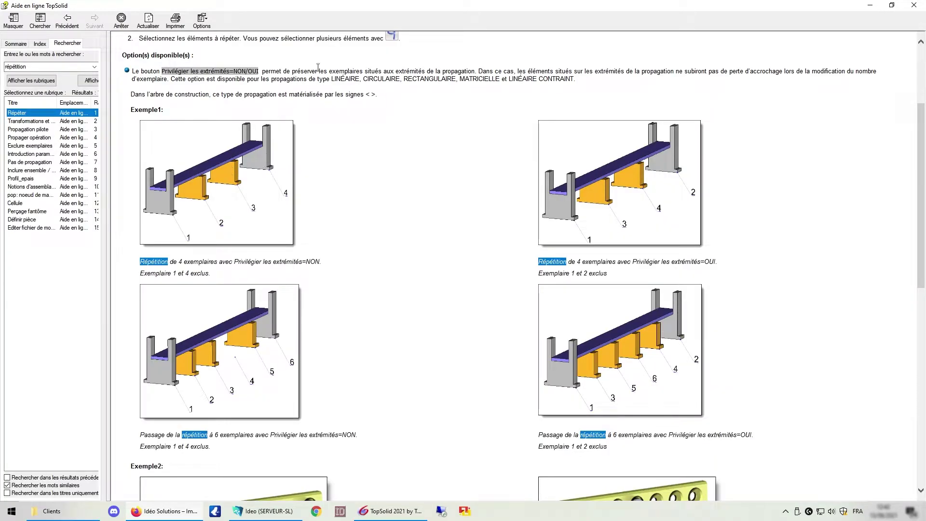
key("alt+F4")
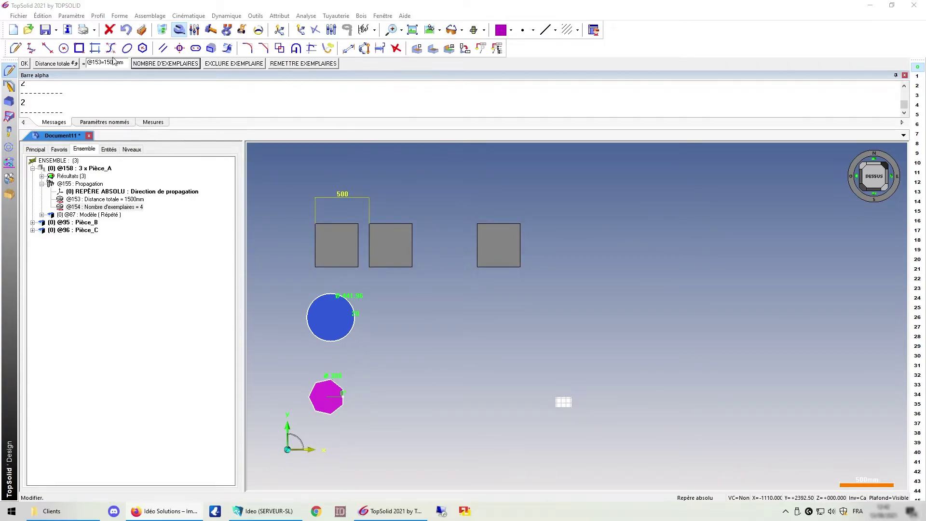
- Repeat the blue circle linearly over a total distance of 1500 mm with Privilégier les extrémités set to OUI and 3 instances
left_click(42, 16)
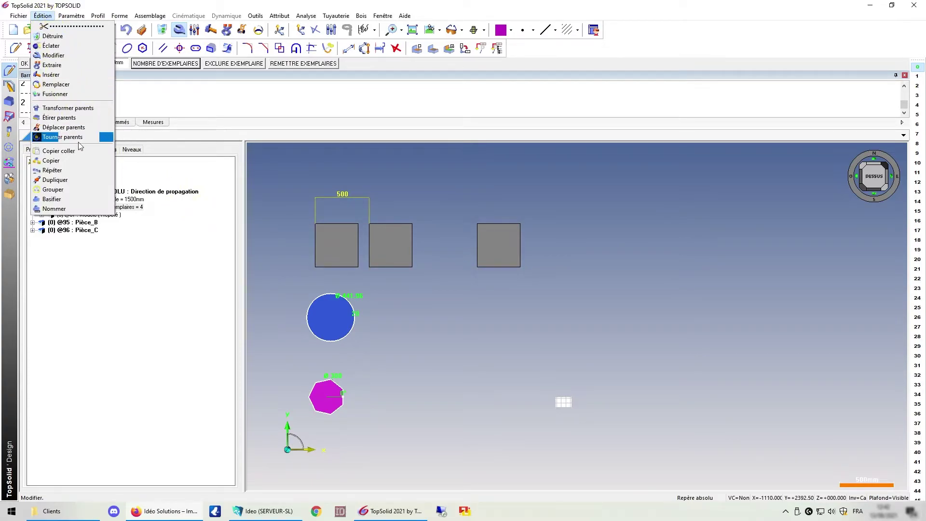
left_click(53, 170)
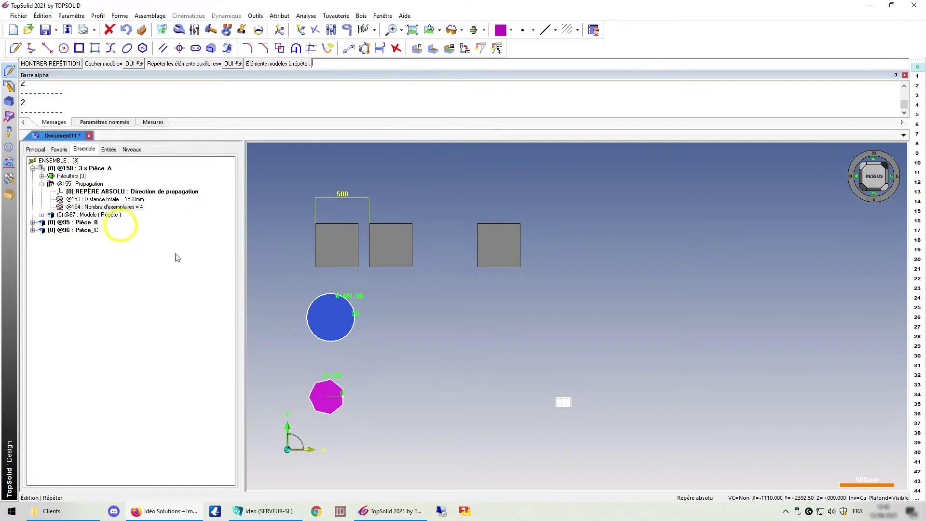
left_click(321, 312)
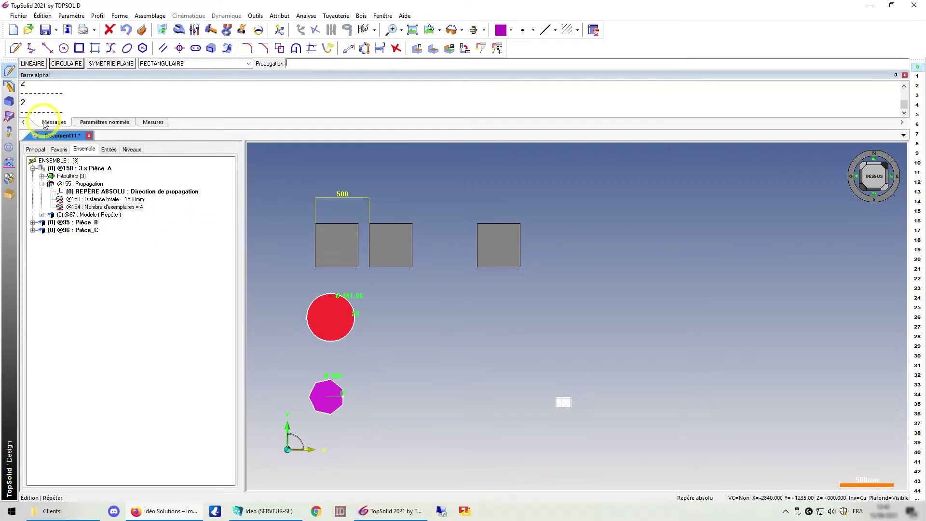
left_click(37, 63)
left_click(37, 64)
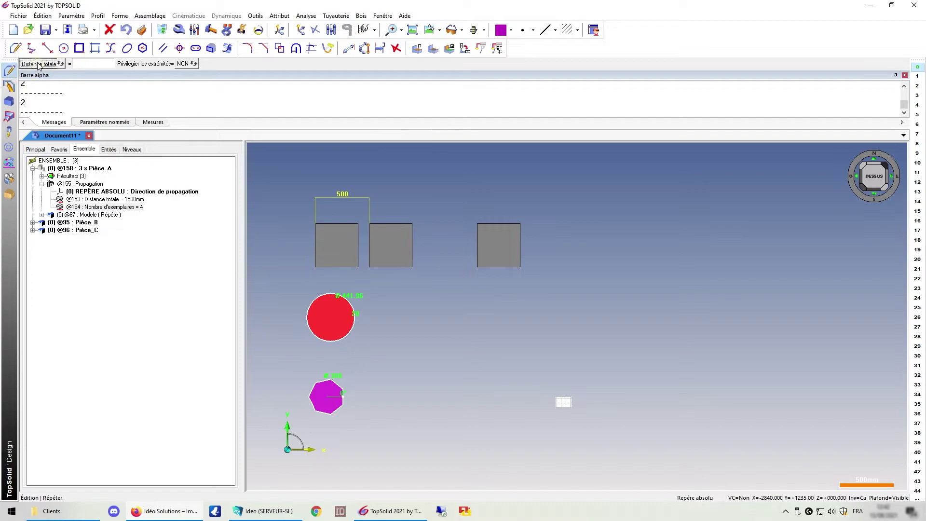
left_click(84, 69)
type("1500")
left_click(186, 65)
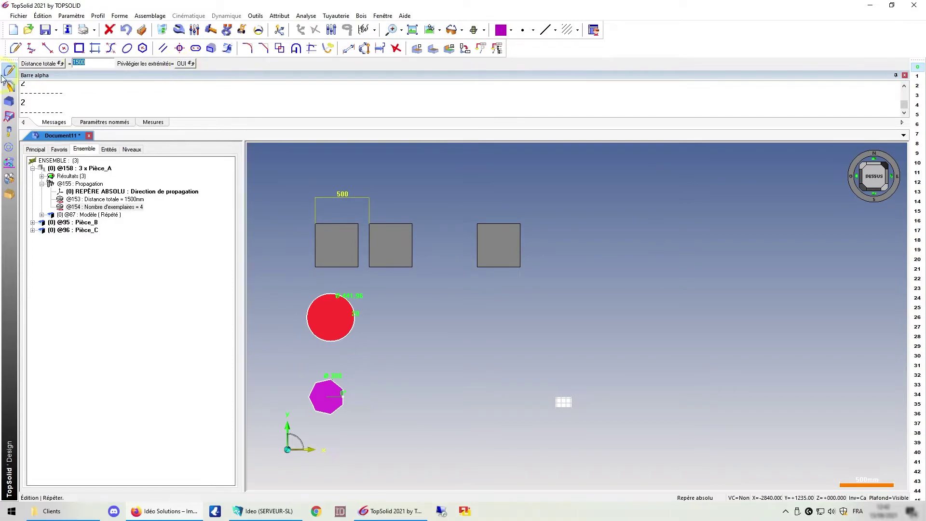
key("Return")
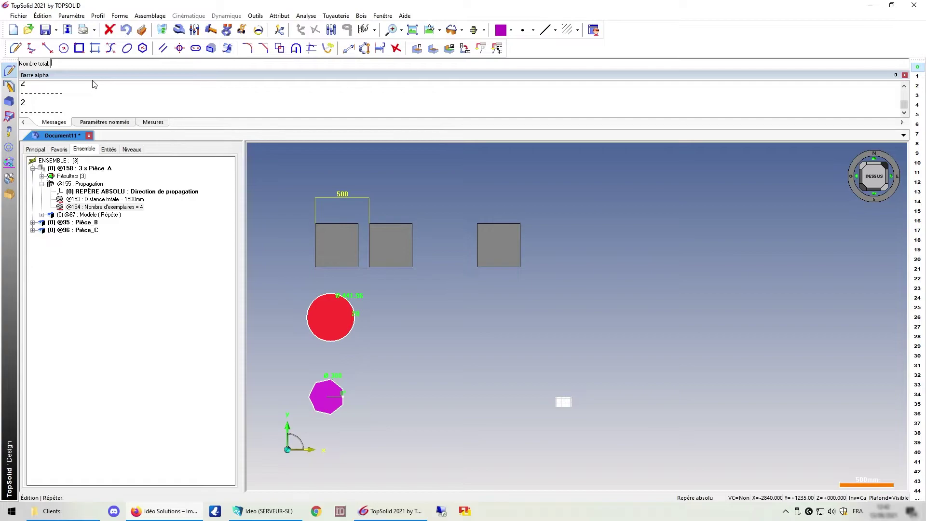
type("3")
key("Return")
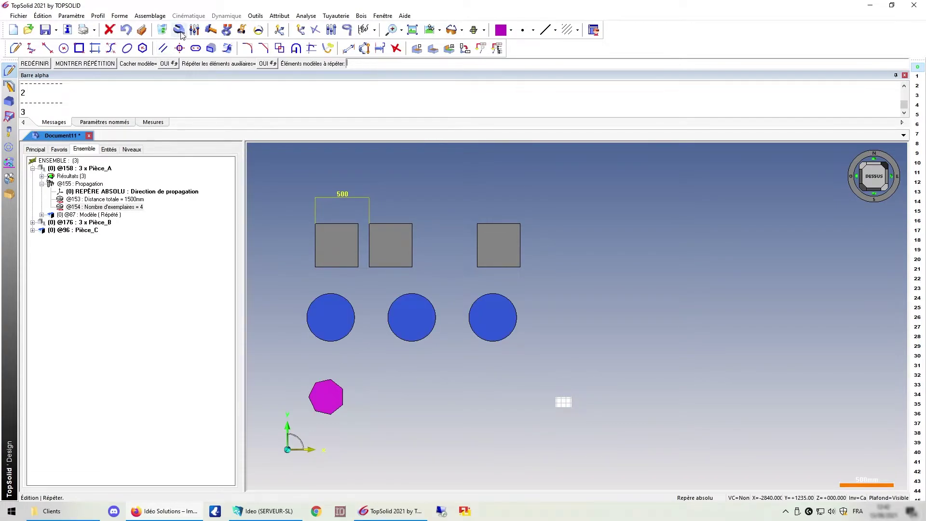
- Review the instance numbering in the help's Privilégier les extrémités examples and close the help
key("F1")
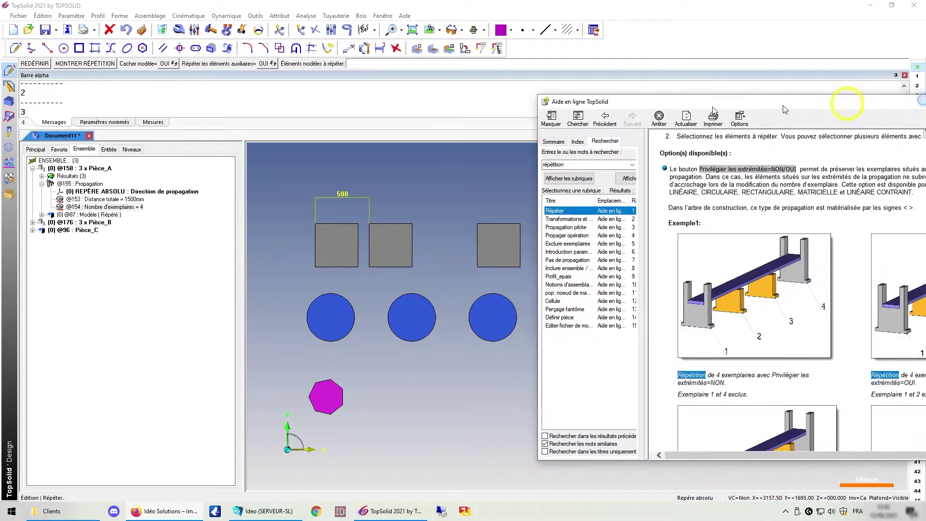
left_click_drag(847, 99, 356, 63)
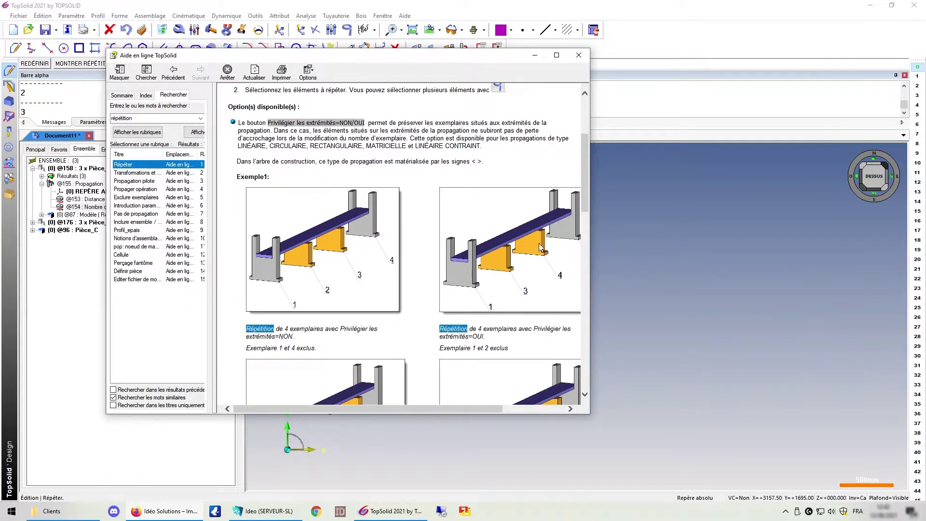
key("alt+F4")
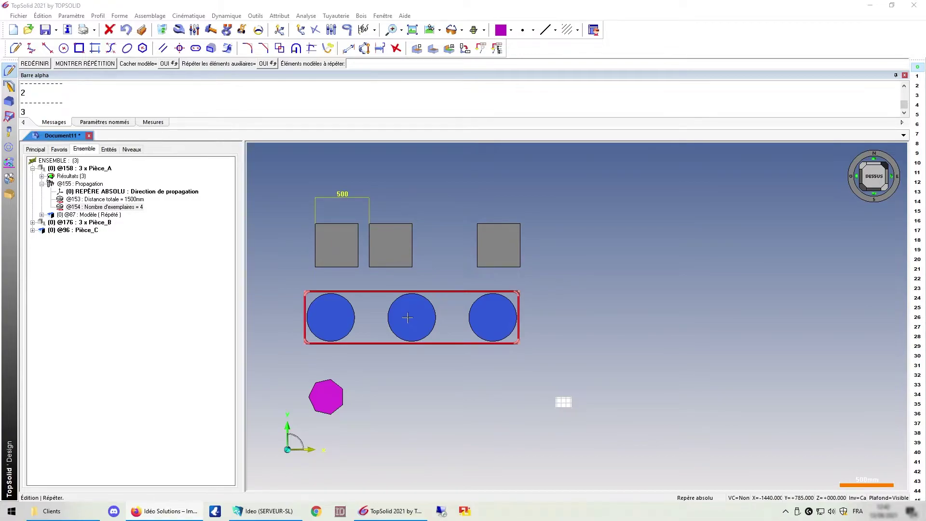
- Exclude the third circle from the Pièce_B propagation
left_click(179, 30)
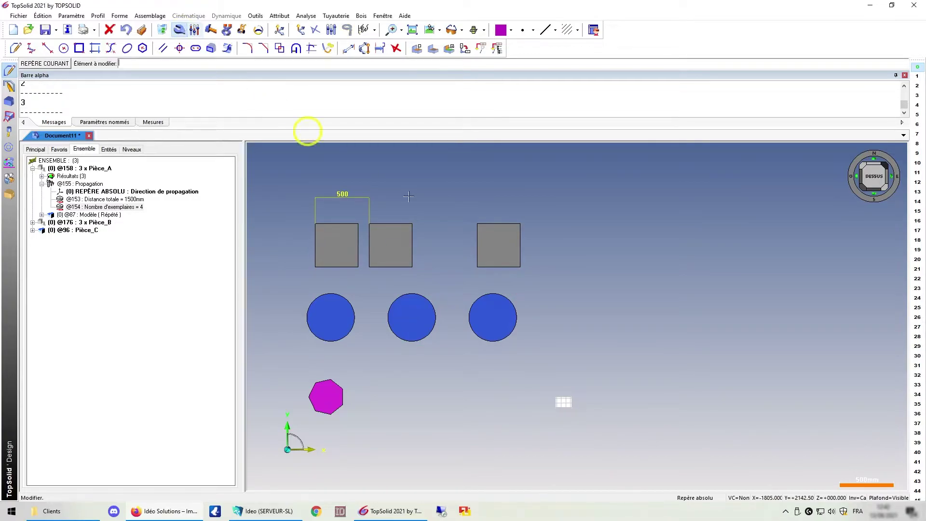
left_click(502, 321)
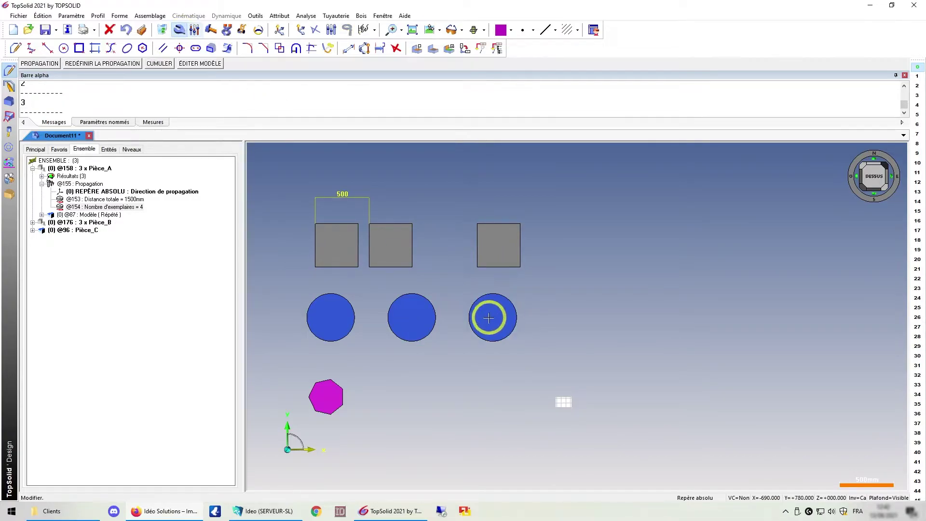
left_click(36, 65)
left_click(236, 63)
left_click(185, 173)
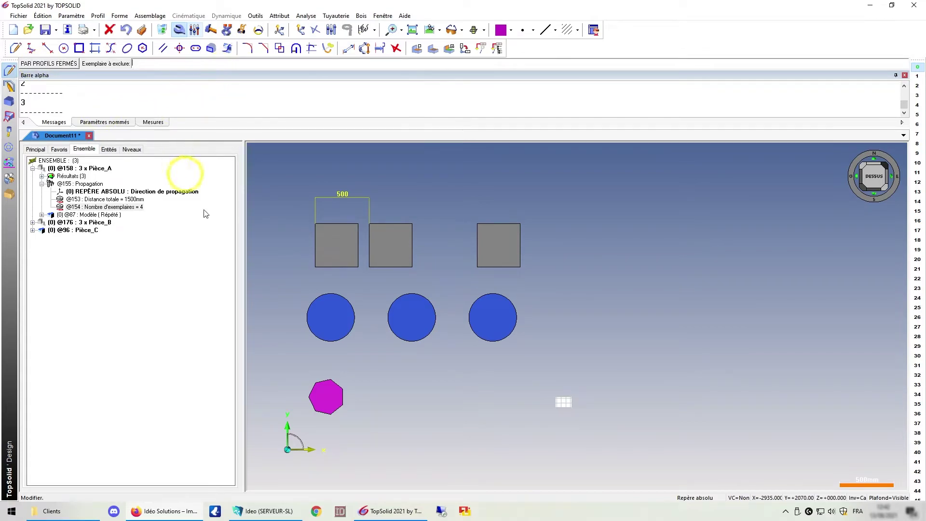
left_click(486, 315)
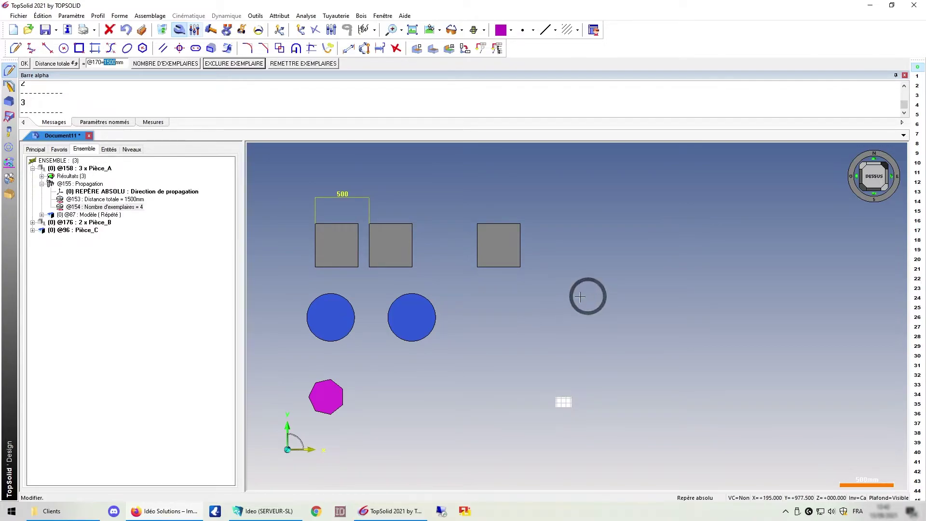
- Set the number of instances in the circle's repetition to 4
left_click(169, 64)
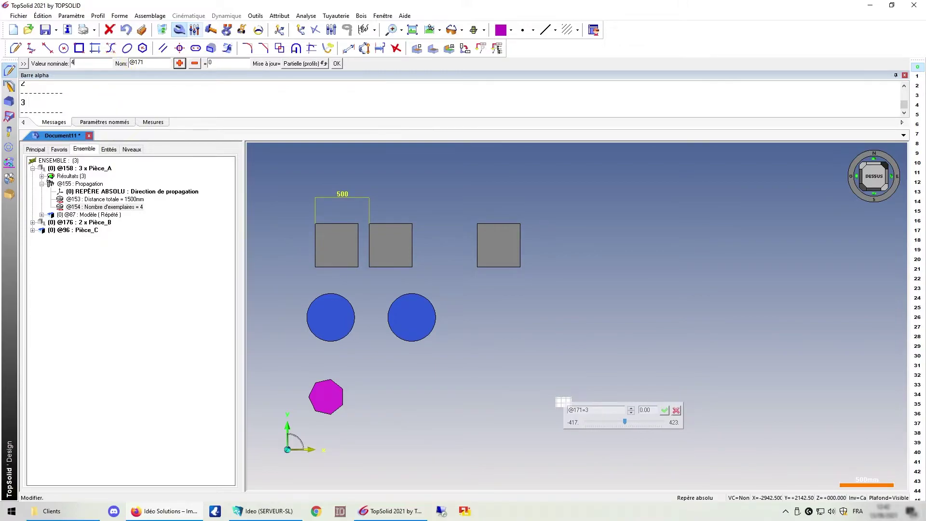
type("4")
key("Return")
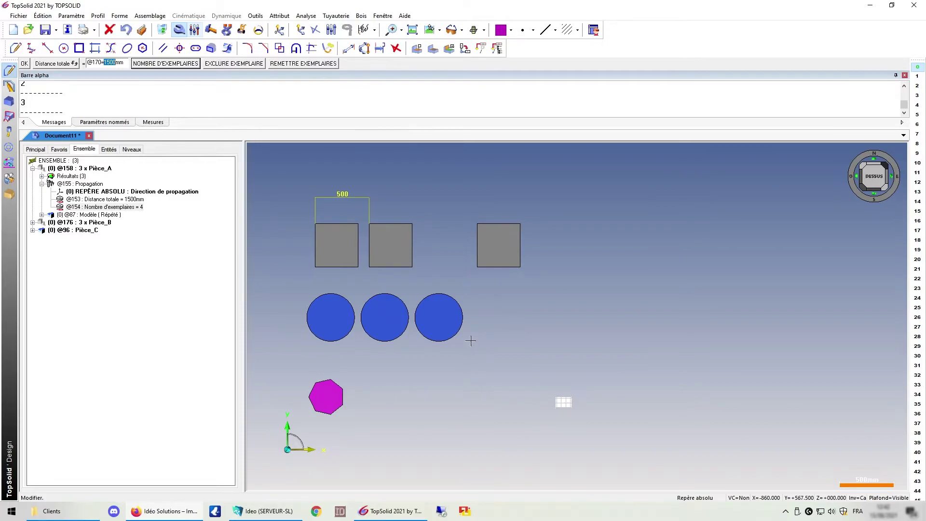
left_click(379, 336)
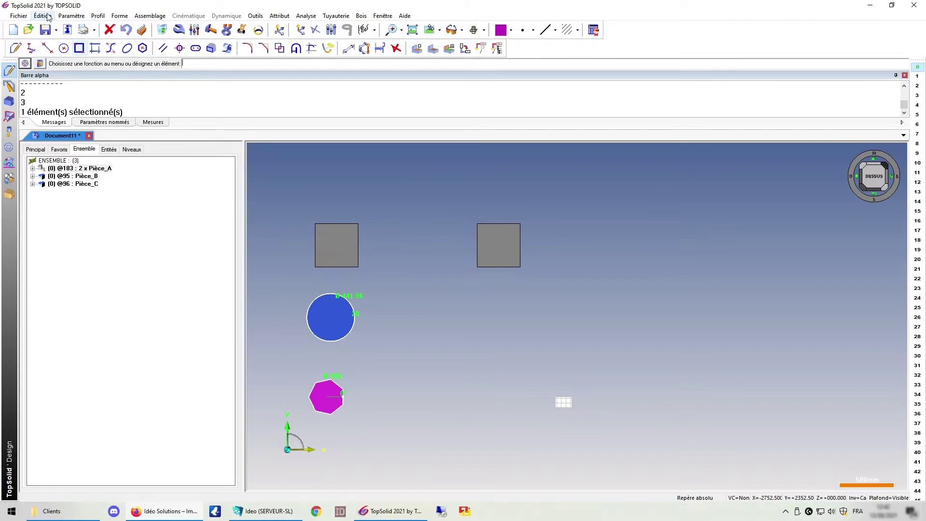
- Repeat the existing two-square Pièce_A repetition by plane symmetry, using a plane of the absolute frame
left_click(80, 169)
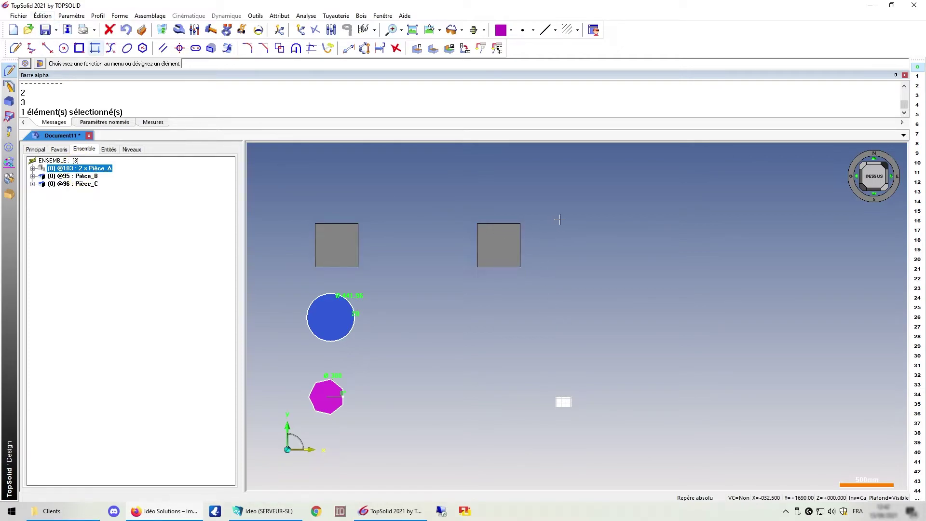
left_click(41, 16)
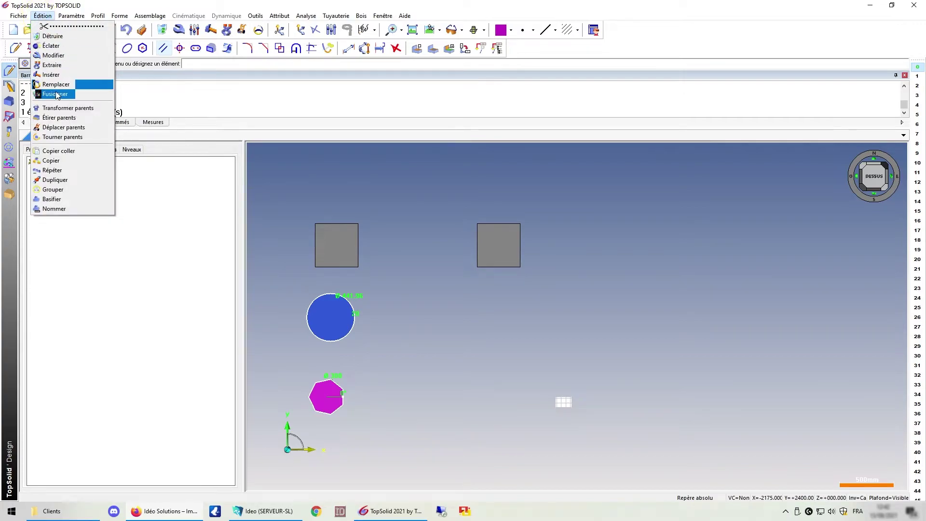
left_click(52, 170)
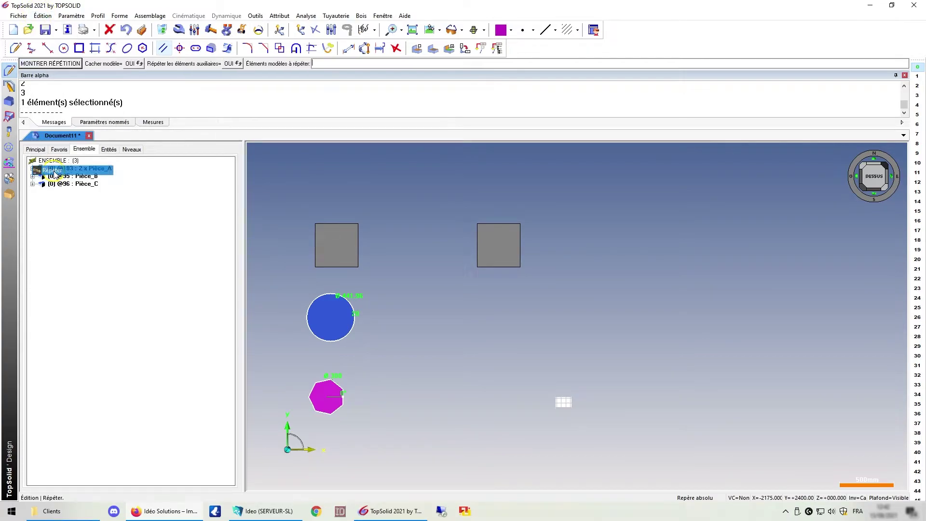
left_click(331, 236)
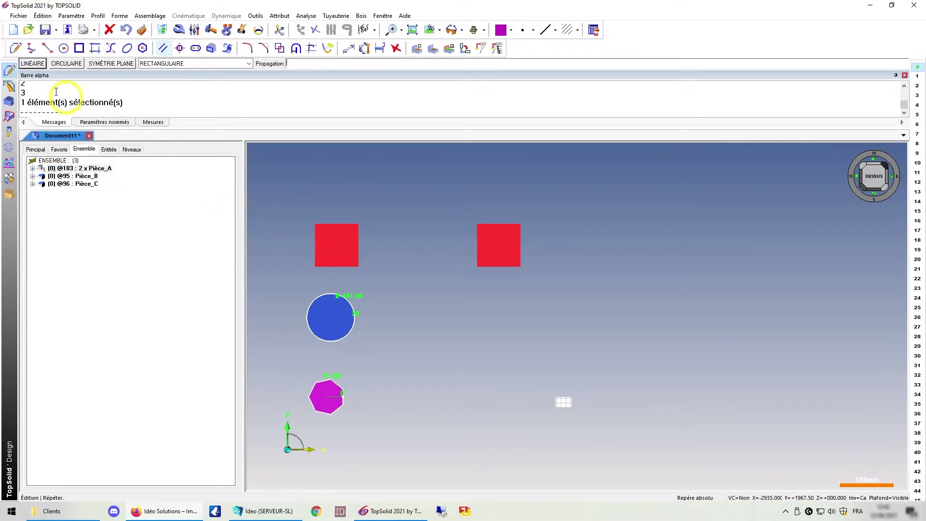
left_click(104, 64)
left_click(33, 83)
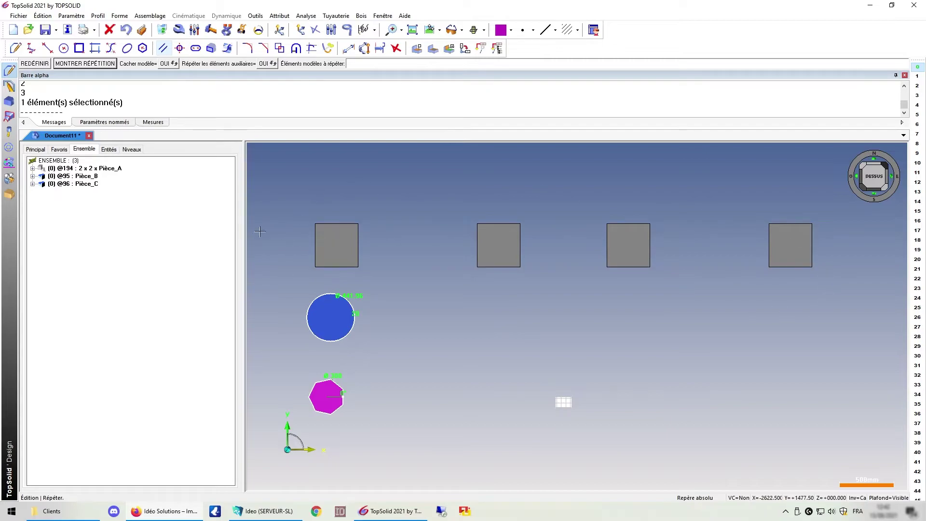
- Examine the results, symmetry propagation and nested linear repetition of the Pièce_A repetition in the assembly tree
left_click(33, 168)
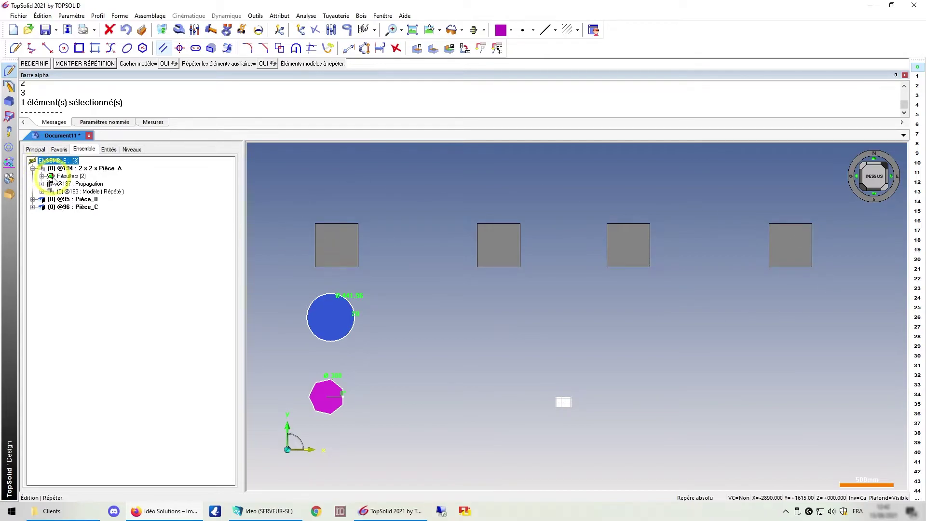
left_click(42, 184)
left_click(42, 176)
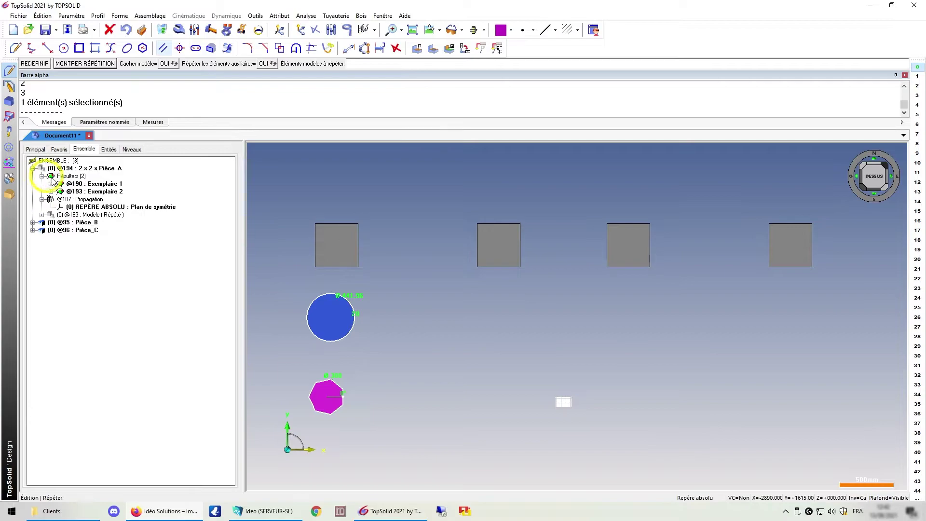
left_click(51, 184)
left_click(50, 183)
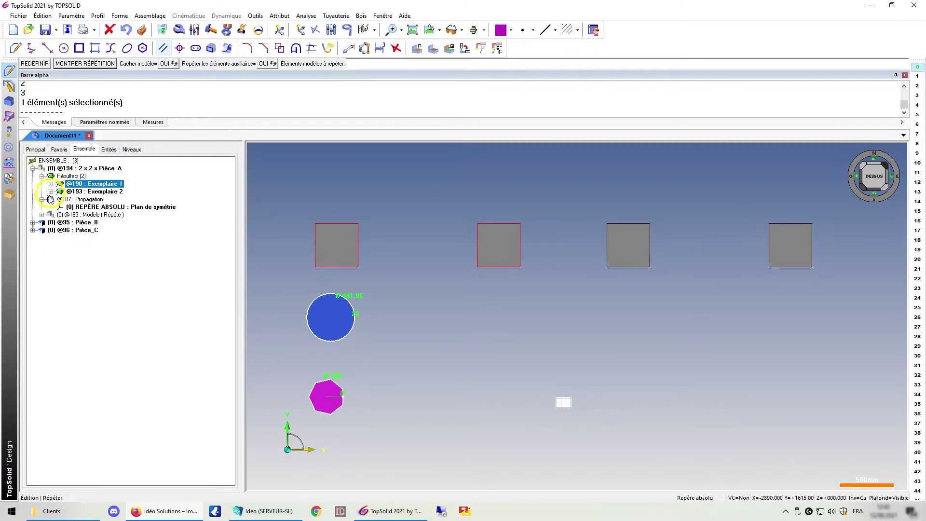
left_click(42, 199)
left_click(42, 199)
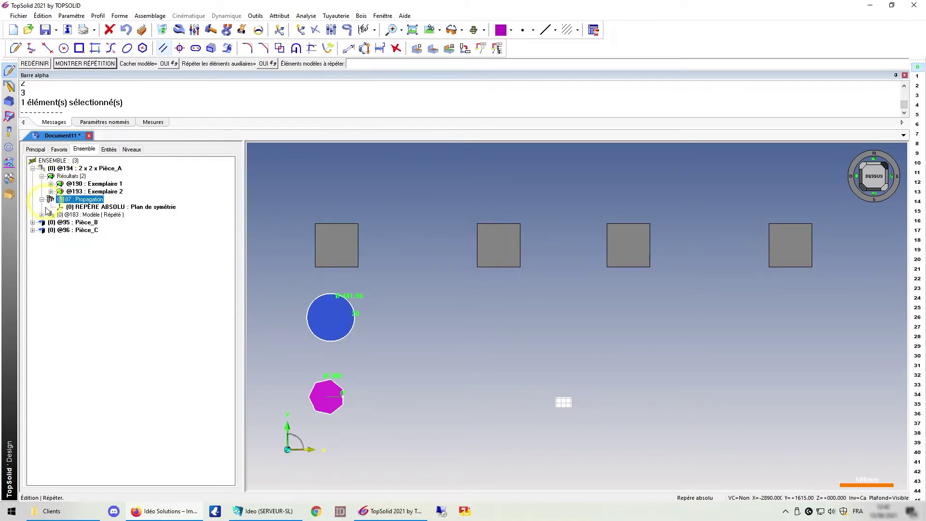
left_click(42, 215)
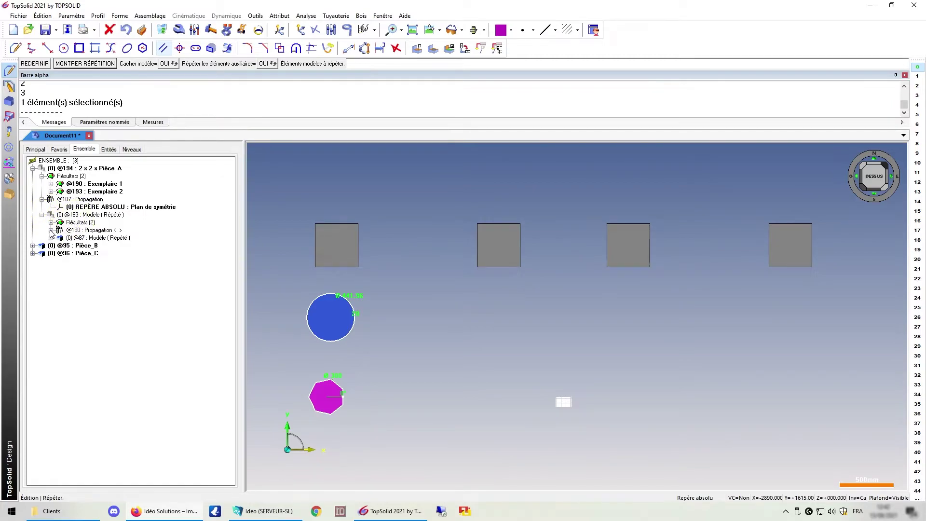
left_click(51, 230)
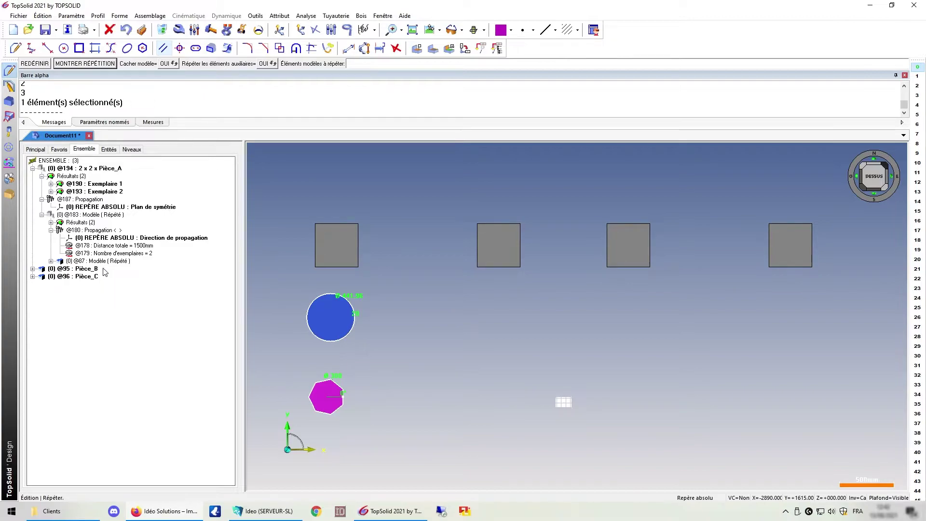
left_click(42, 214)
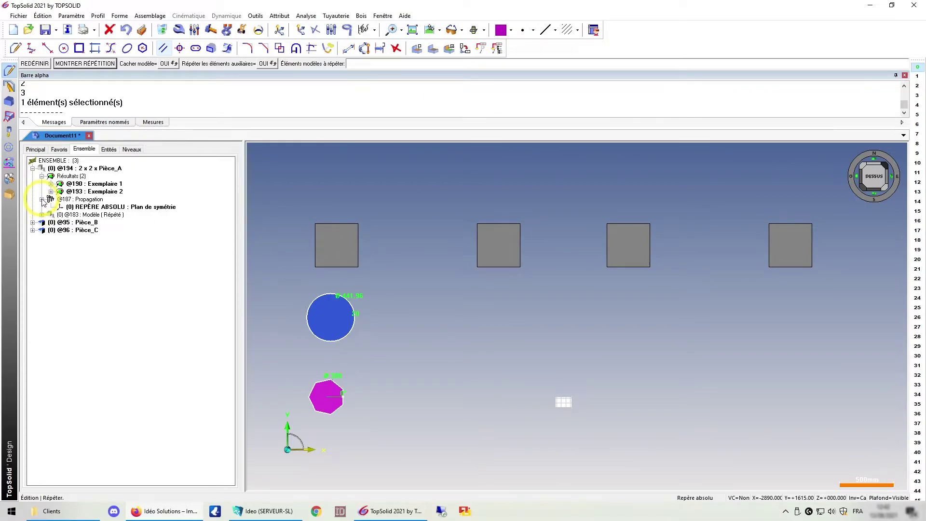
left_click(41, 199)
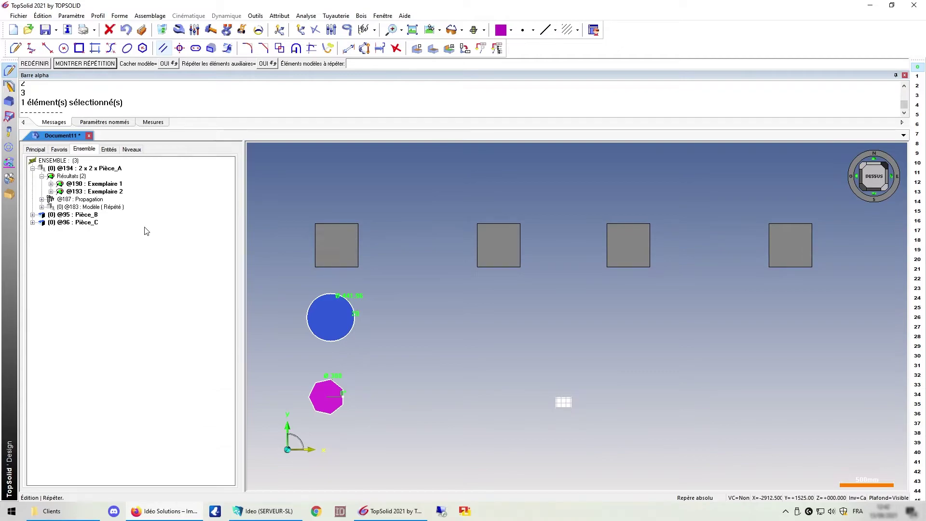
left_click(42, 176)
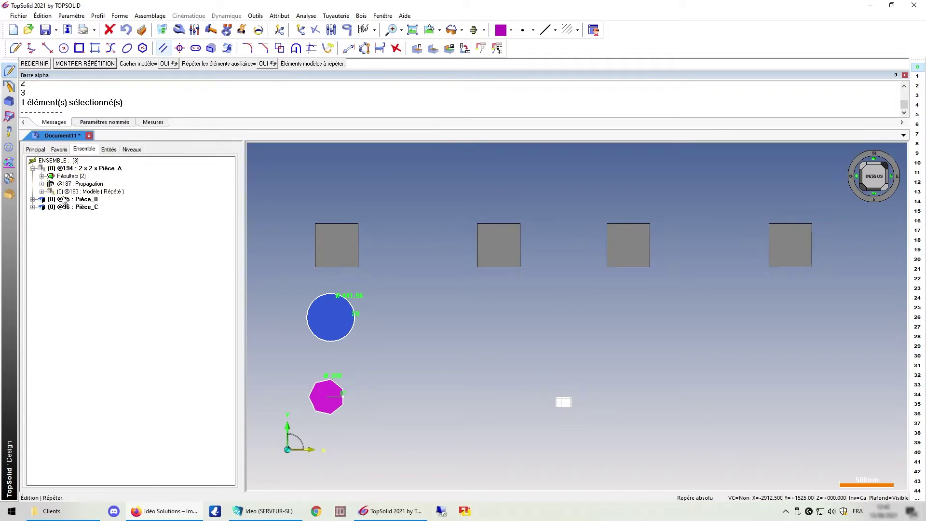
- Start a repetition of the blue circle using the MULTIPLICATION DE PROPAGATIONS propagation type
left_click(42, 16)
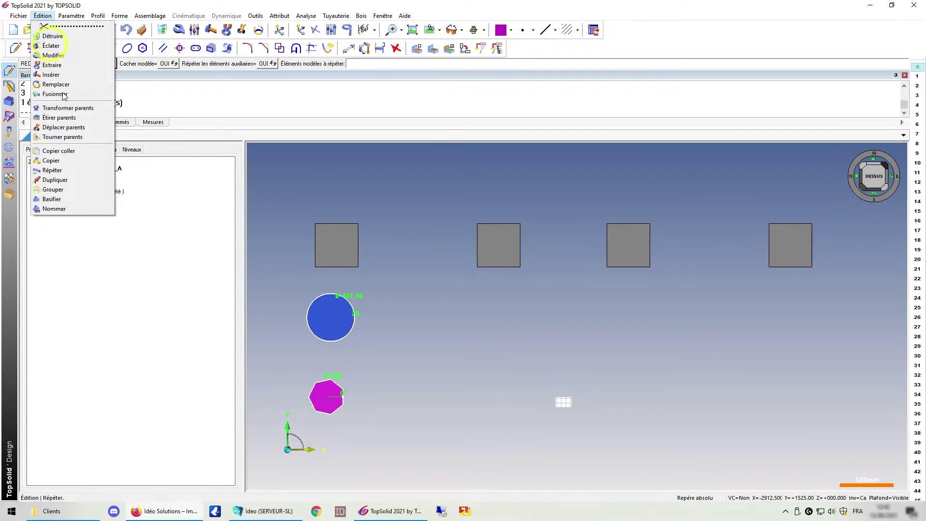
left_click(62, 173)
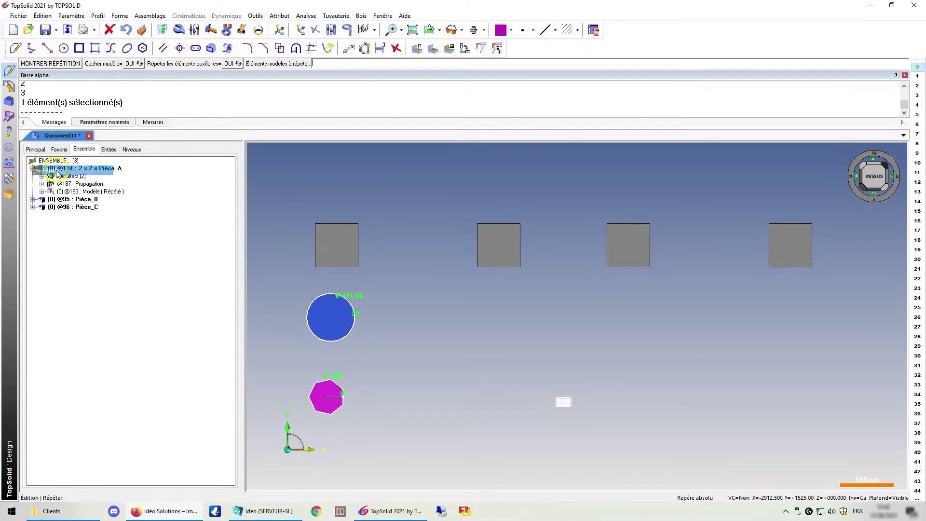
left_click(326, 317)
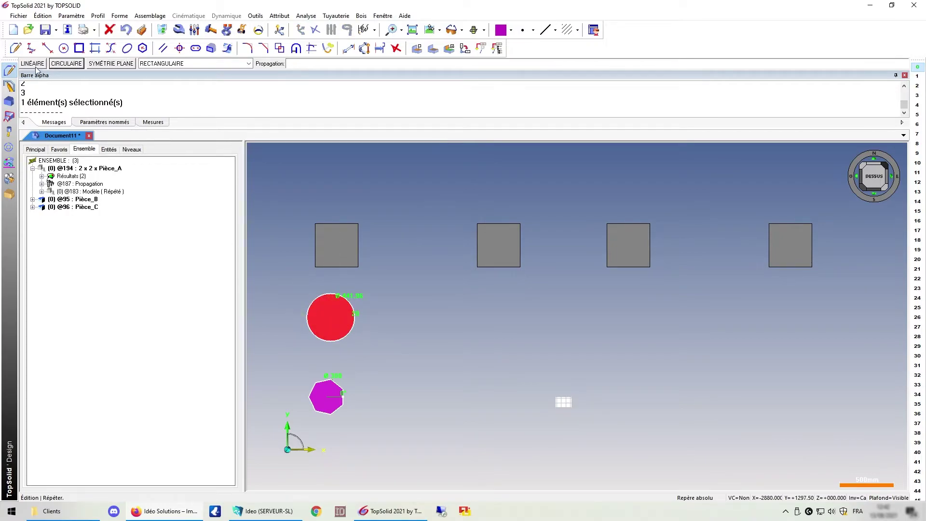
left_click(188, 64)
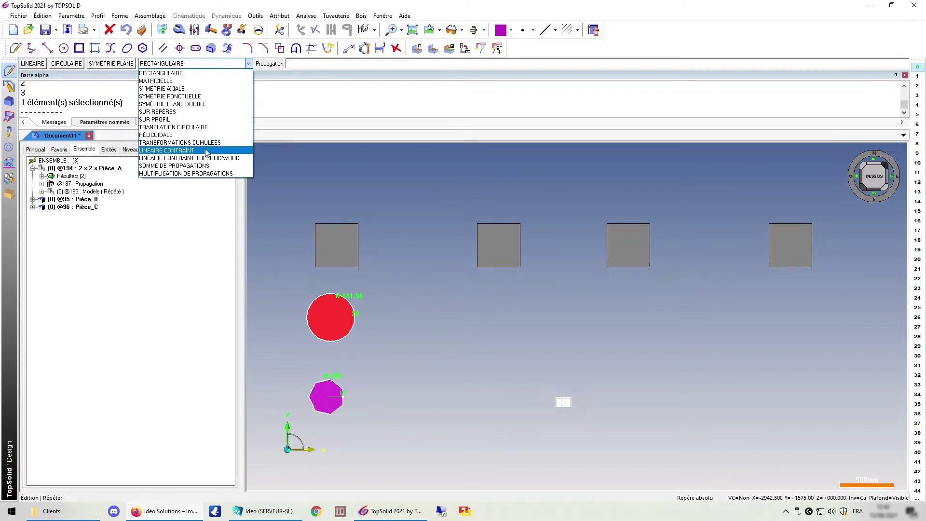
left_click(223, 174)
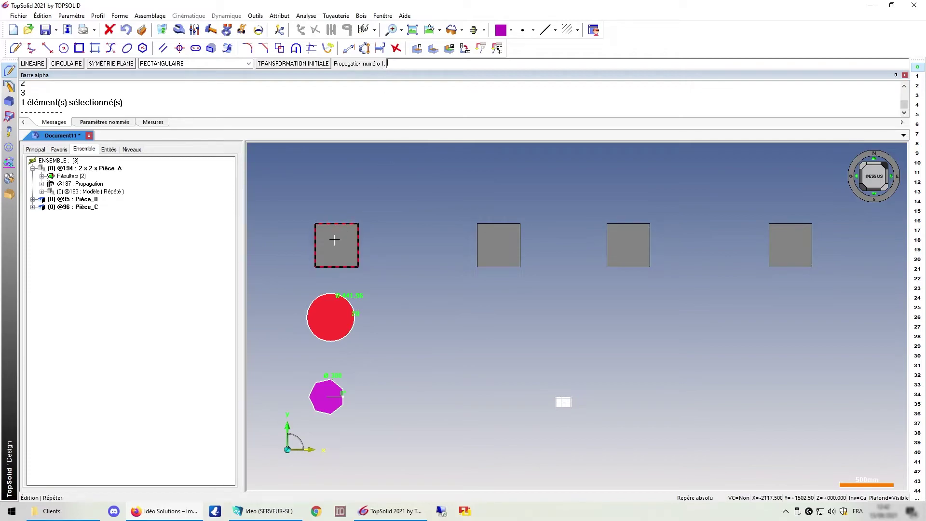
- Define the circle's first propagation as linear along X+ over a total distance of 1500 mm with 2 instances
left_click(35, 66)
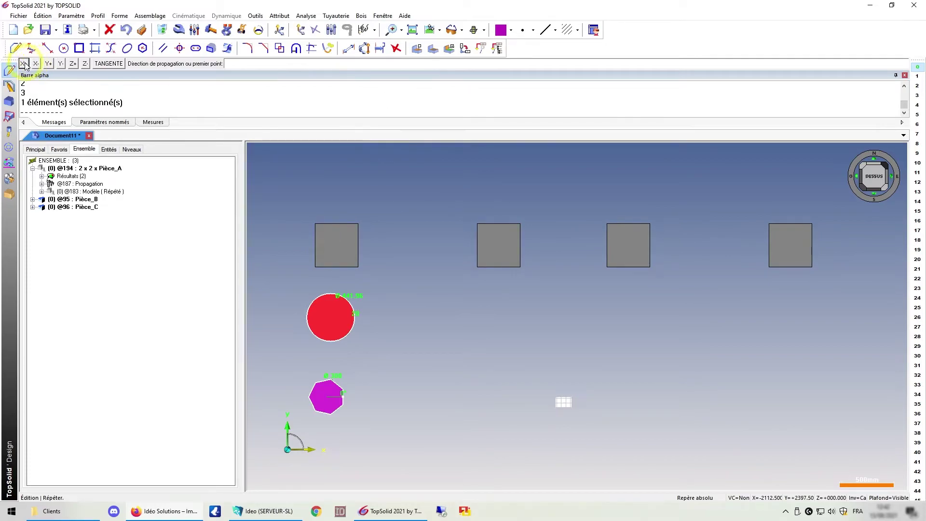
left_click(40, 67)
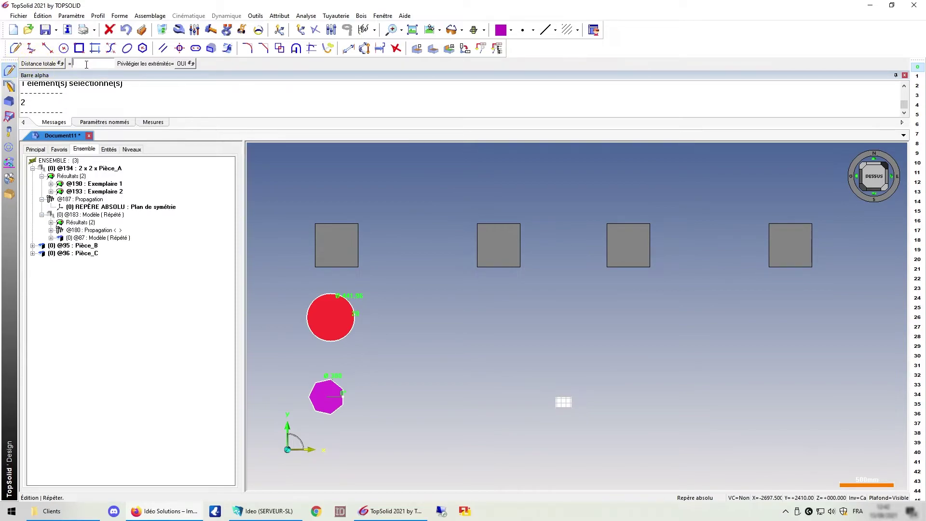
key("Return")
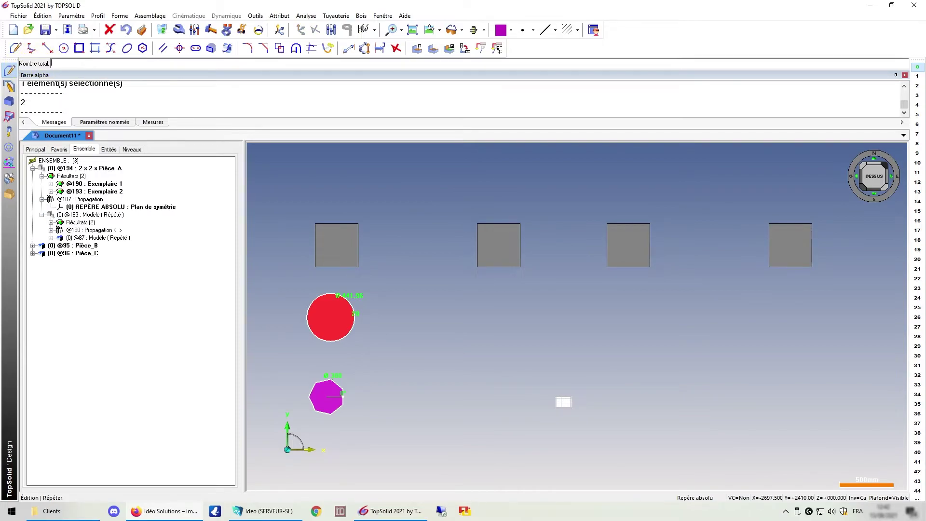
type("2")
key("Return")
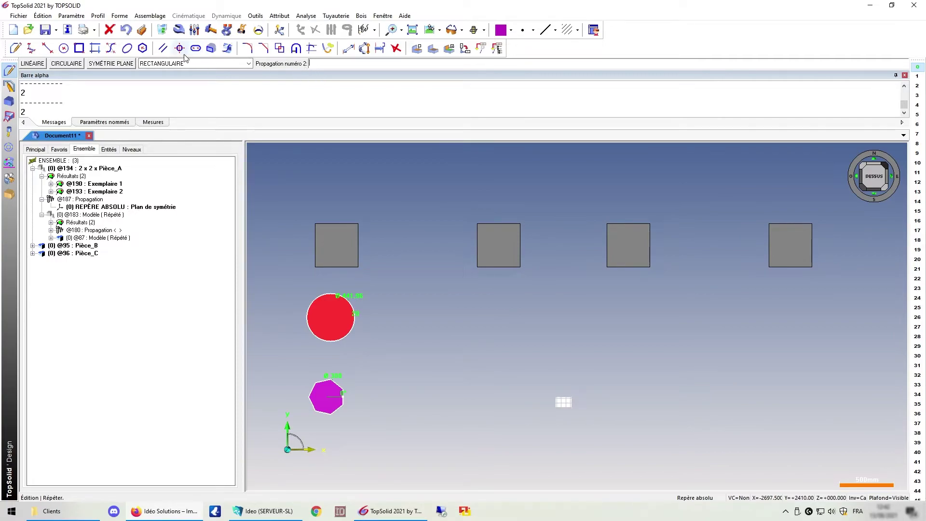
- Add a plane symmetry about a plane of the absolute frame as the circle's second propagation and finish the repetition
left_click(110, 66)
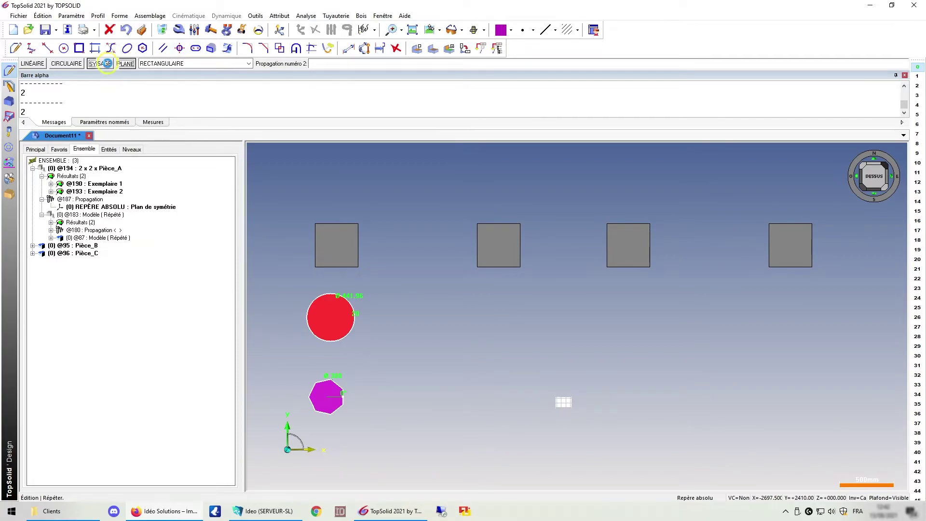
left_click(40, 68)
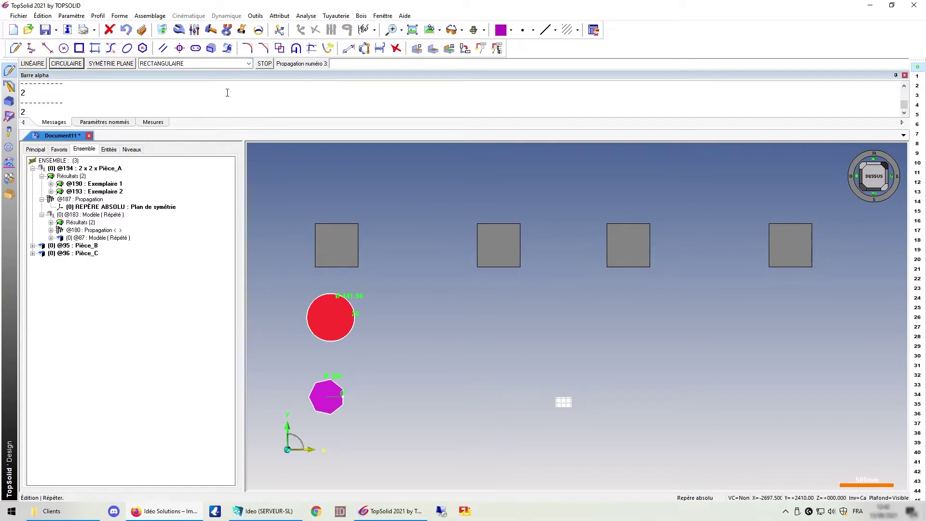
left_click(265, 64)
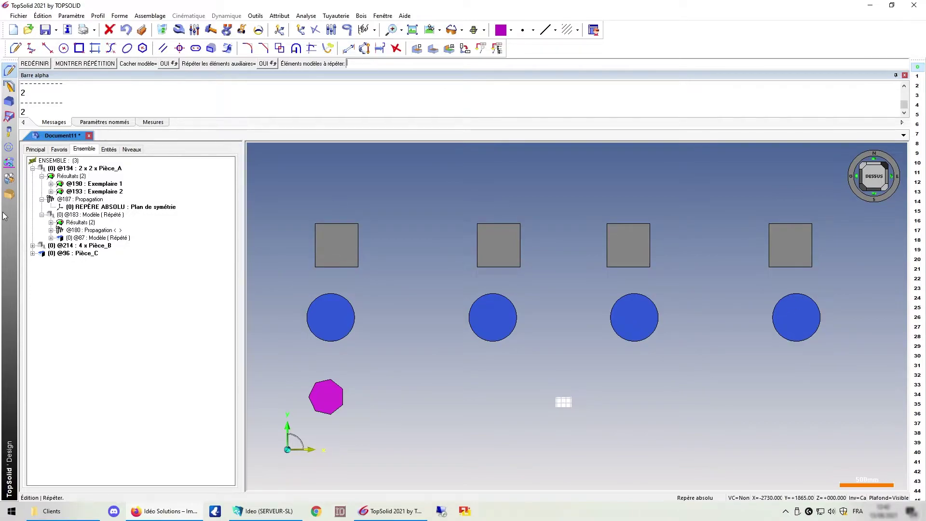
- Examine the instances, model and both combined propagations of the Pièce_B repetition in the assembly tree
left_click(32, 246)
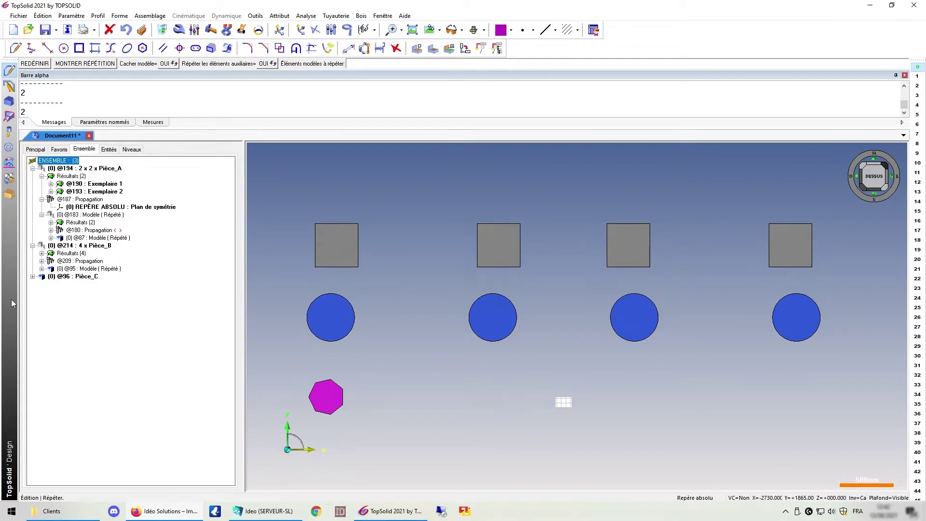
left_click(42, 253)
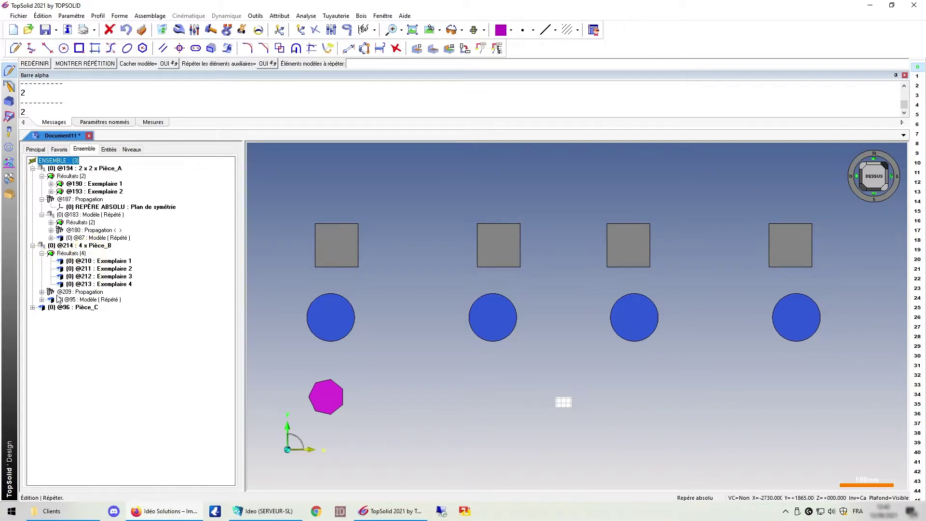
left_click(42, 299)
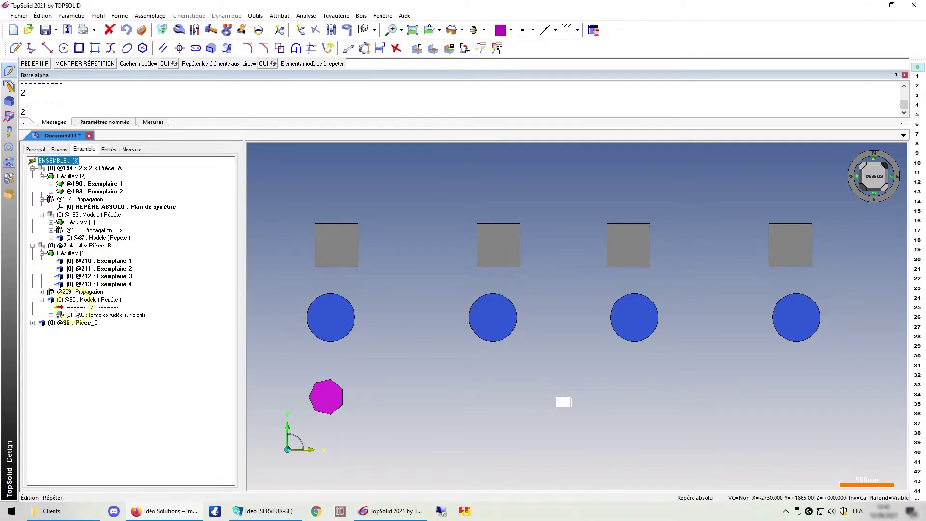
left_click(42, 292)
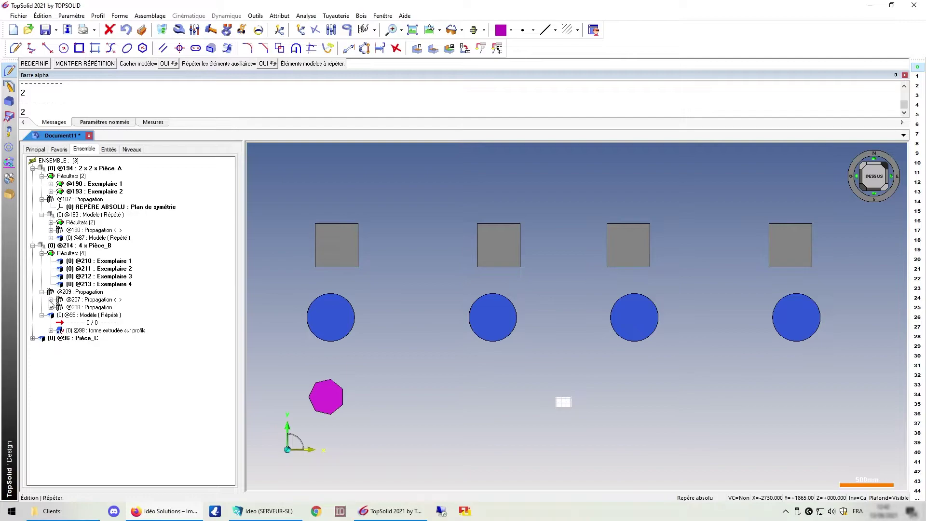
left_click(51, 300)
left_click(51, 330)
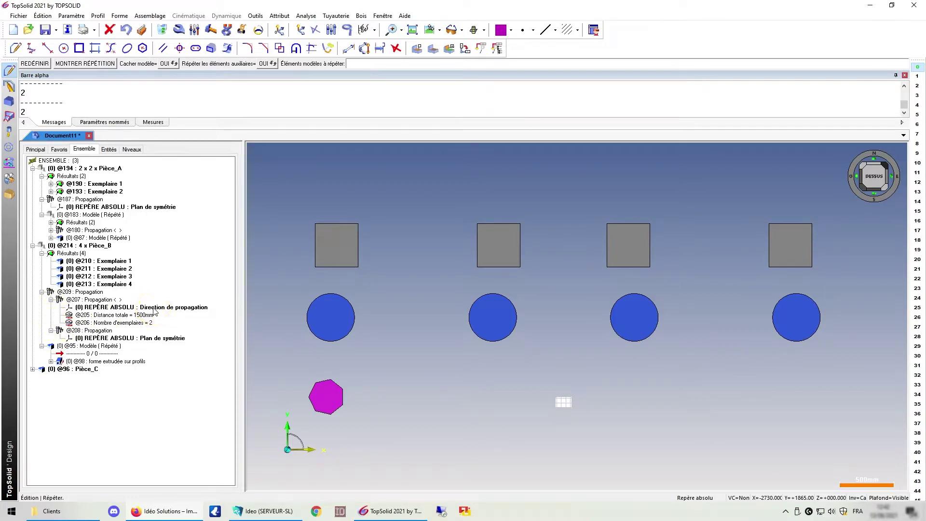
left_click(128, 321)
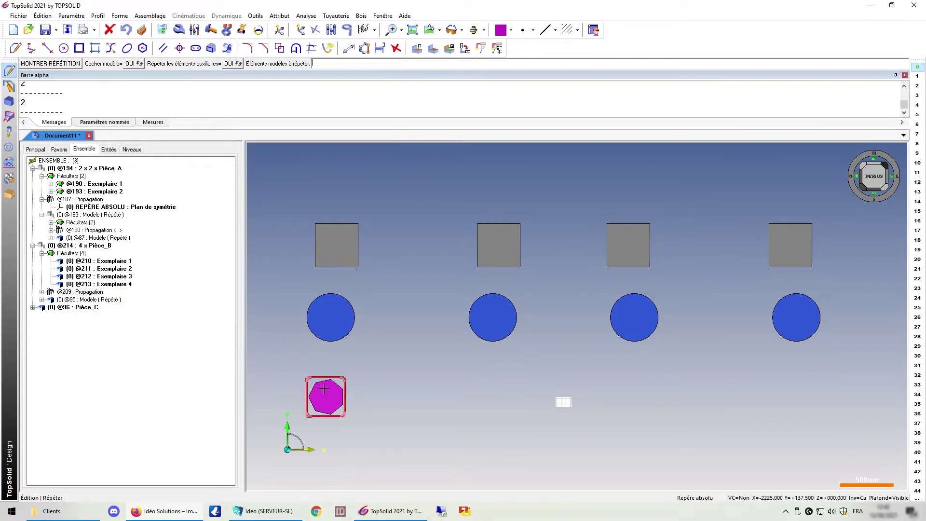
- Repeat the magenta heptagon linearly along X+ with a distance per instance of 600 mm and 8 instances in total
left_click(329, 397)
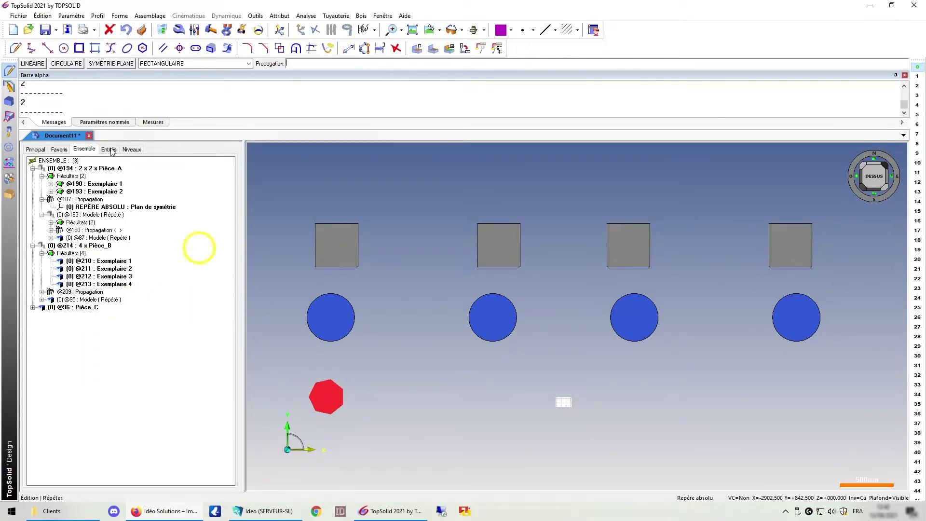
left_click(32, 64)
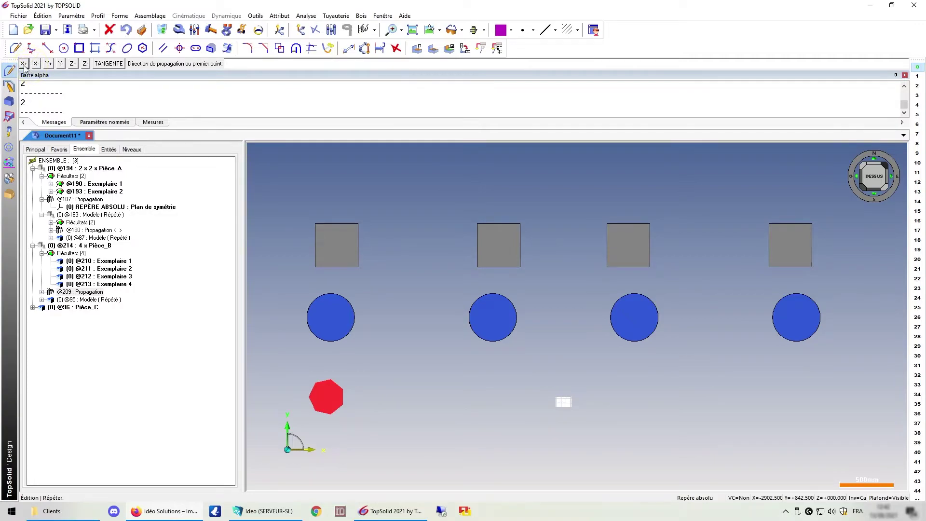
left_click(24, 63)
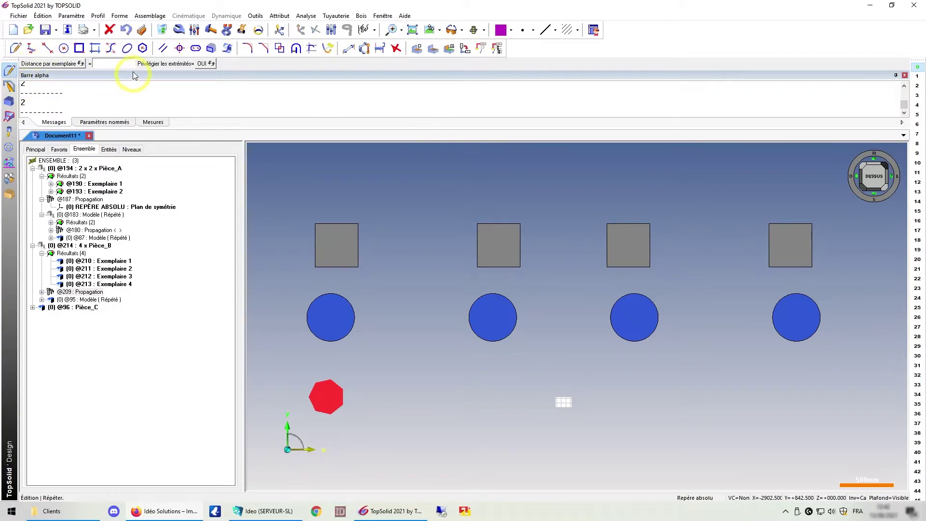
left_click(115, 63)
type("100")
key("Return")
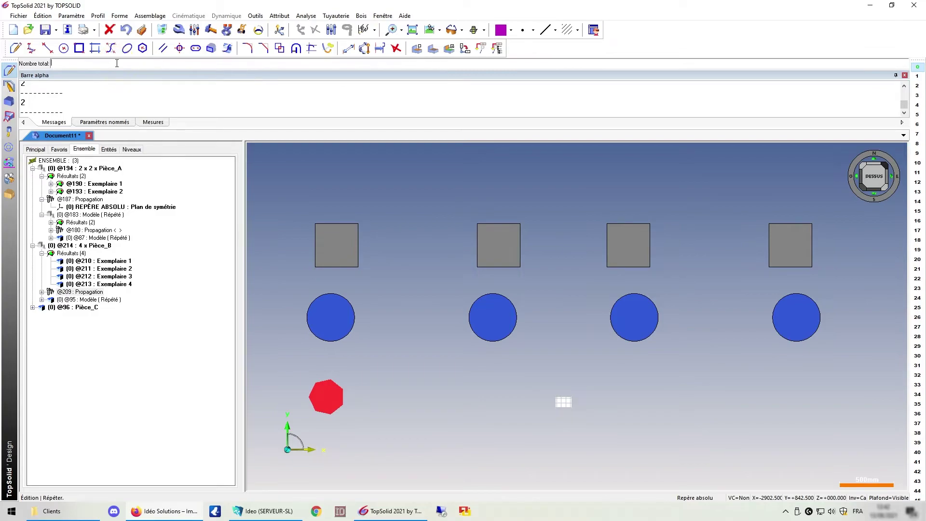
type("8")
key("Return")
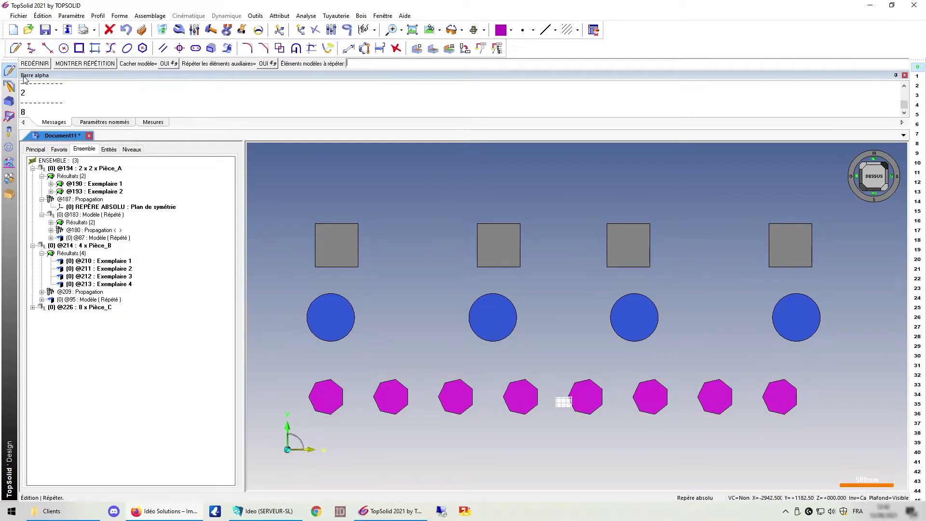
- Dimension the spacing between the first and second heptagons and between the second and third, placing both dimensions above the row
left_click(328, 48)
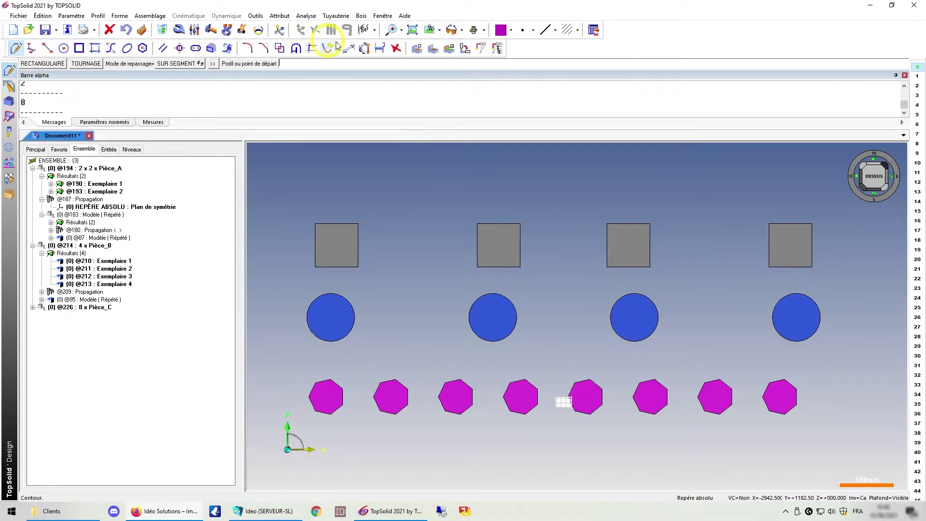
left_click(365, 48)
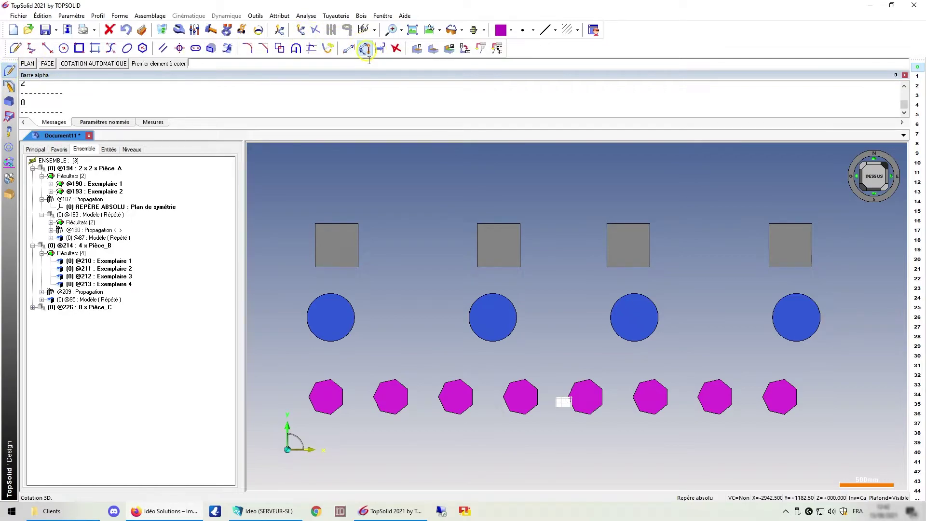
left_click(344, 395)
left_click(393, 391)
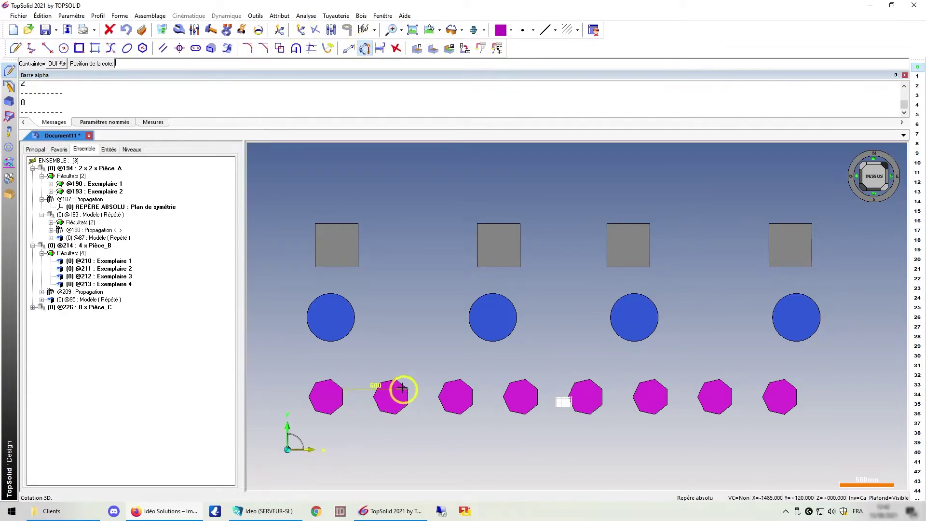
left_click(385, 370)
left_click(403, 395)
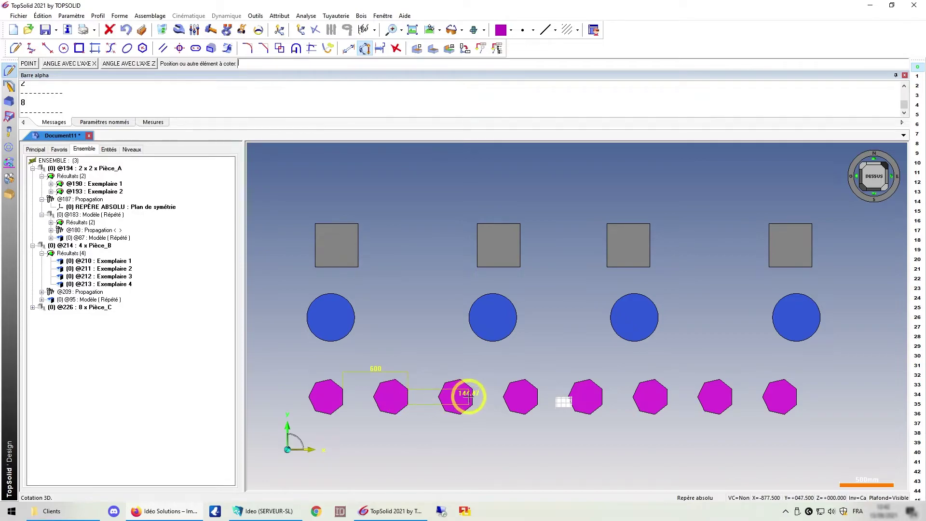
left_click(462, 394)
left_click(454, 371)
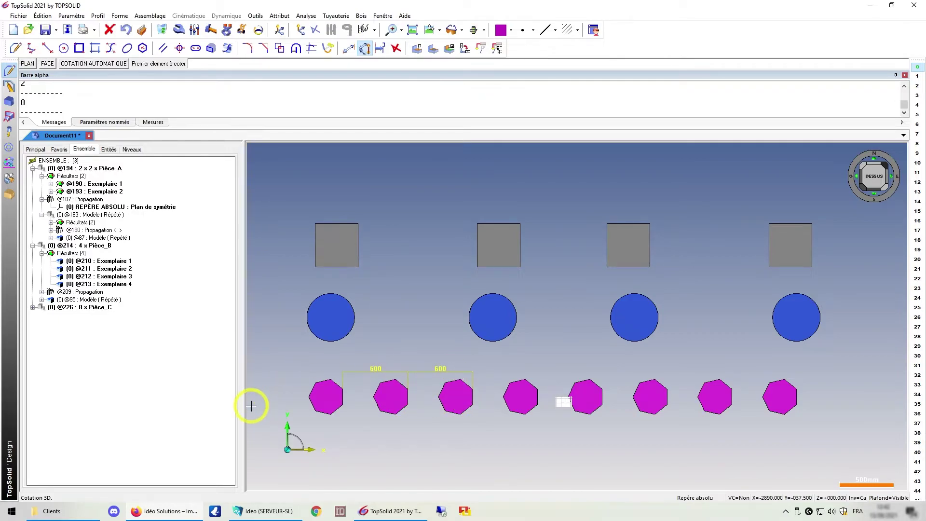
- Define a driver on the propagation of the Pièce_C repetition, with Propag_Piece_C as its name and designation
left_click(32, 307)
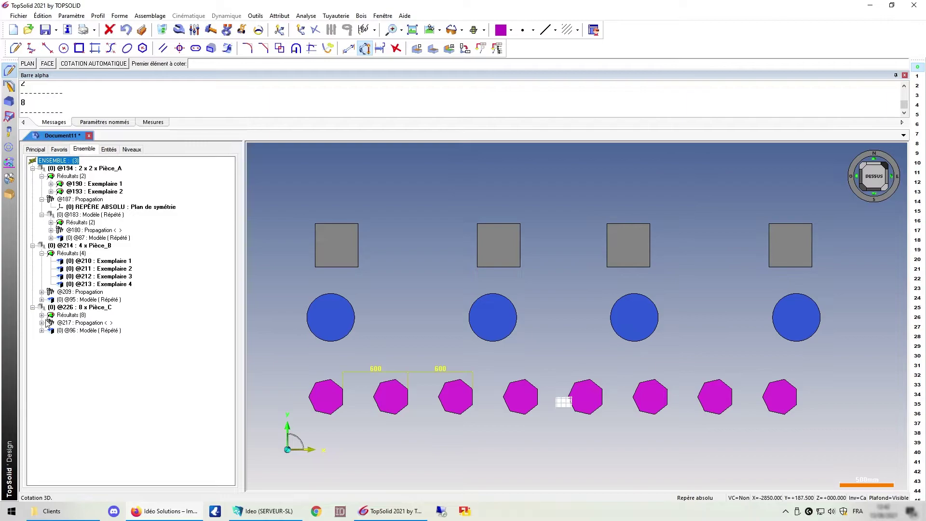
left_click(42, 323)
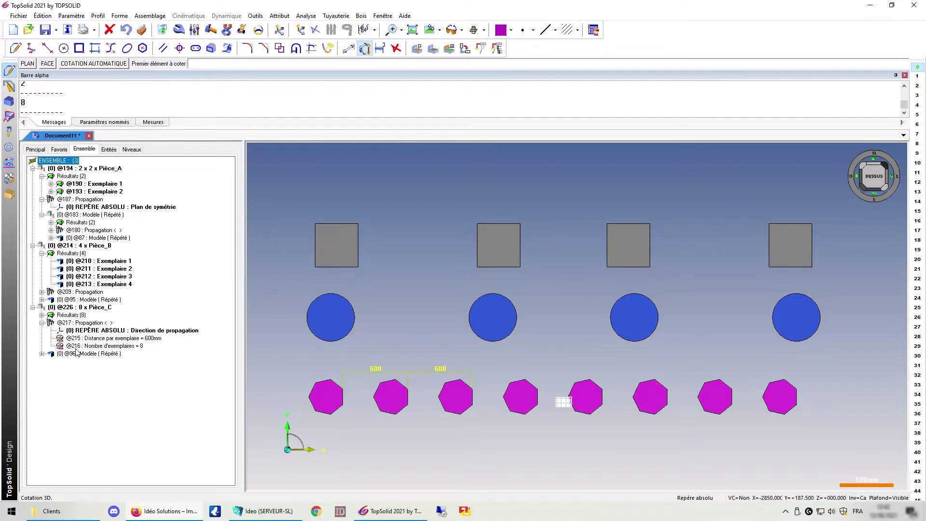
left_click(79, 322)
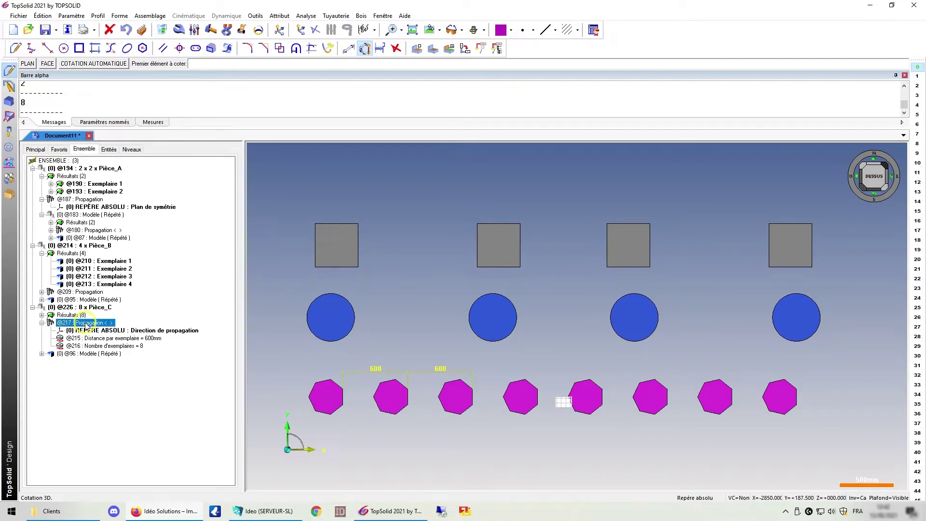
right_click(84, 323)
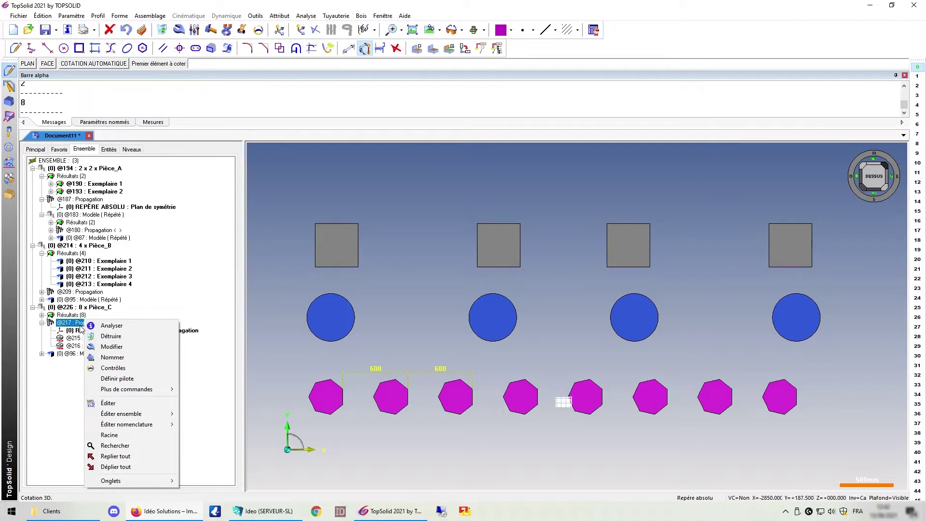
left_click(112, 379)
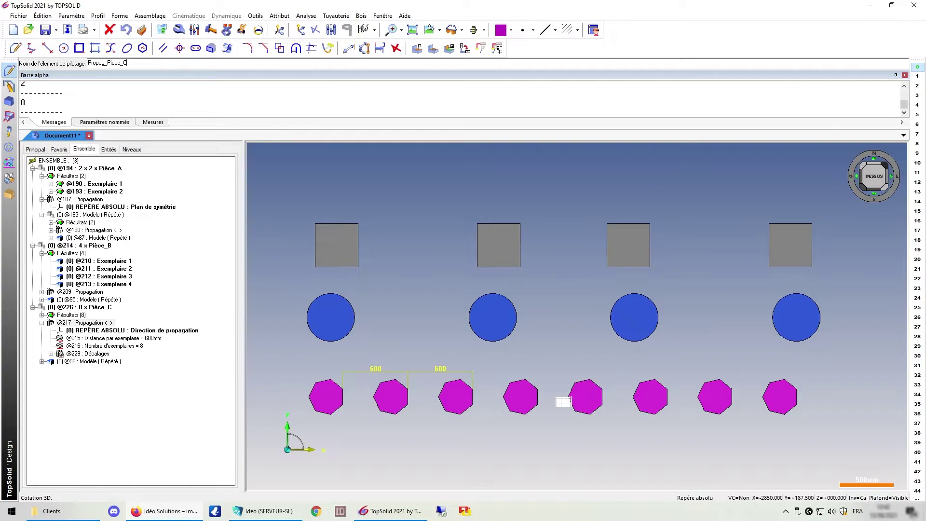
key("Return")
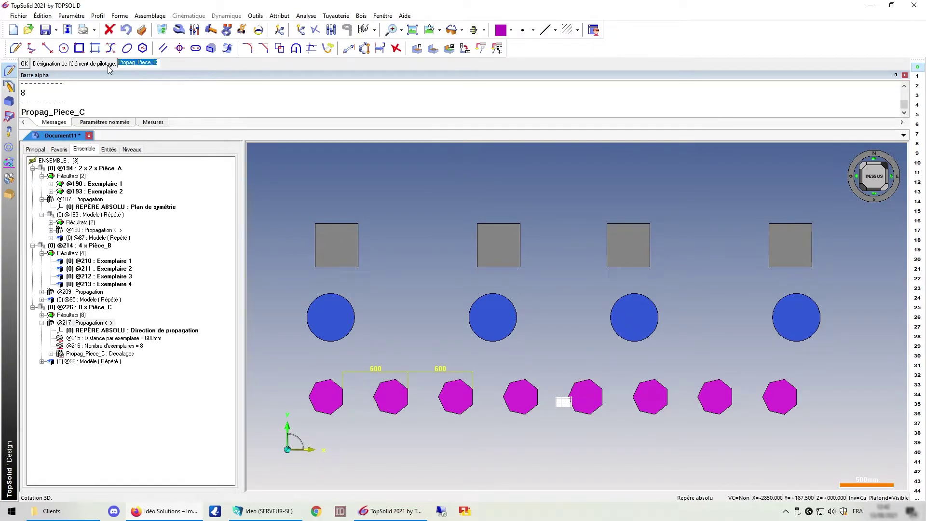
key("Return")
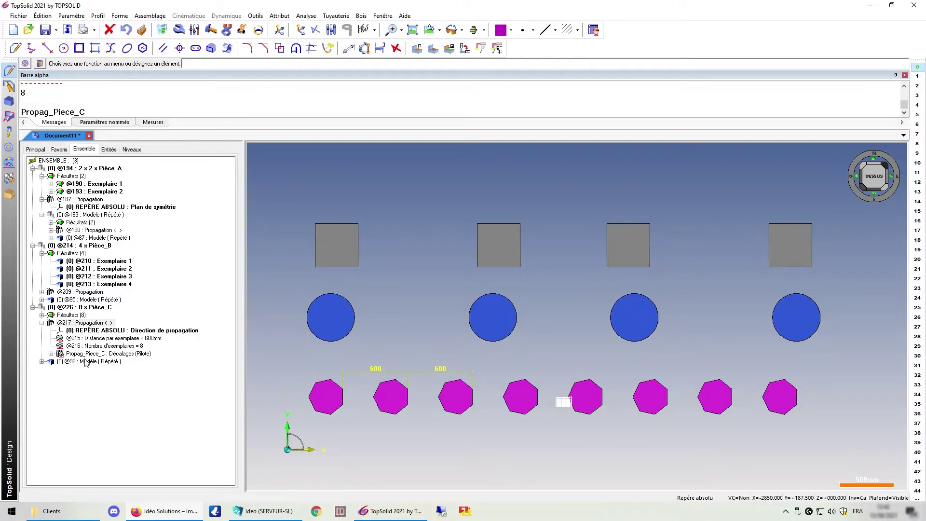
- Examine the offset entries of the Propag_Piece_C driver, highlighting instances 1 to 8 one by one in the model
left_click(70, 322)
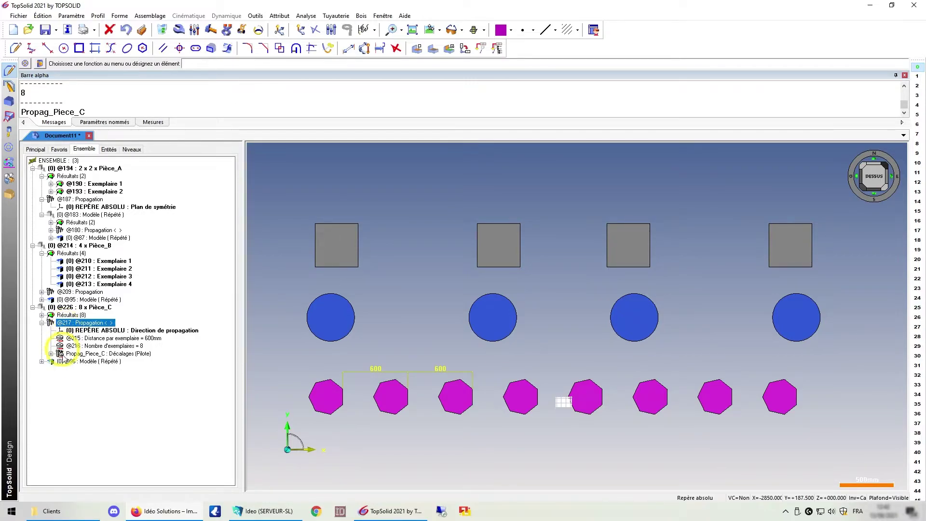
left_click(51, 353)
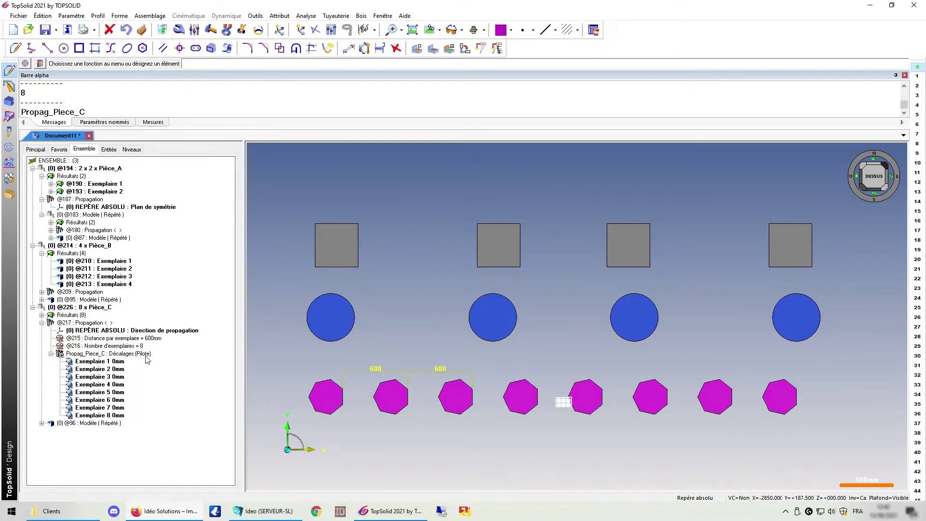
left_click(109, 361)
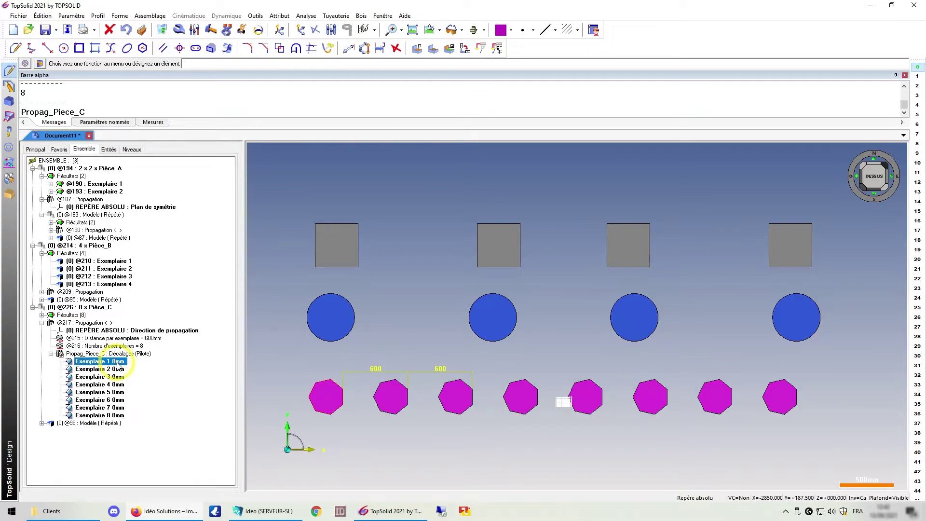
left_click(103, 370)
left_click(105, 377)
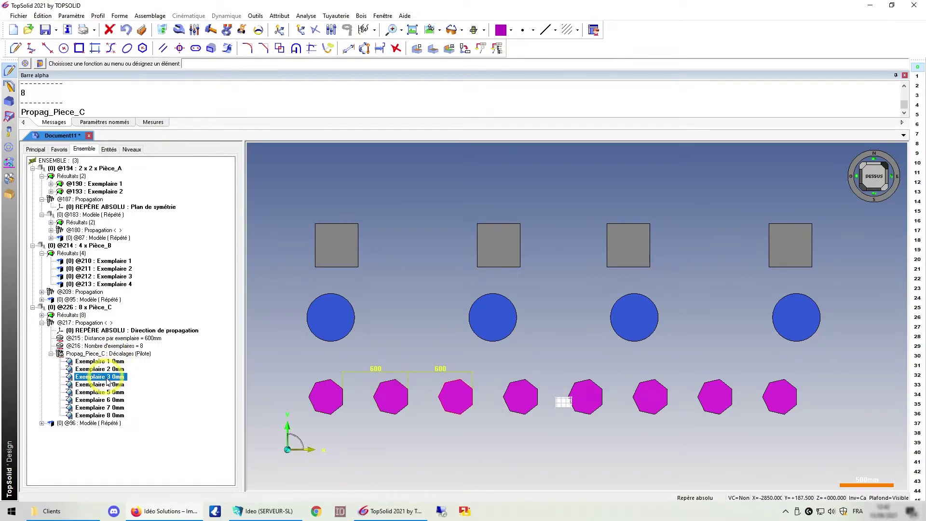
left_click(105, 385)
left_click(106, 393)
left_click(108, 400)
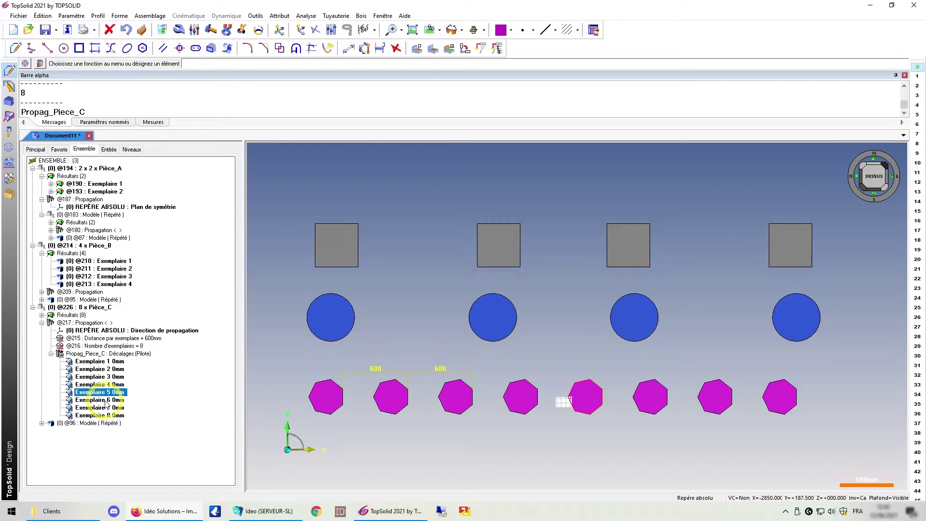
left_click(108, 408)
left_click(110, 416)
left_click(296, 396)
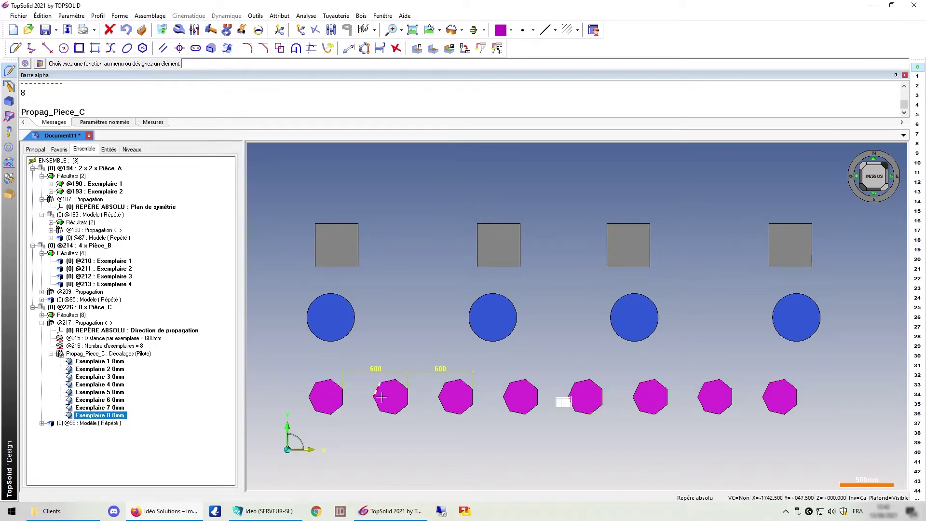
- Colour the first three heptagons of the repeated row white
scroll(304, 420, "up", 4)
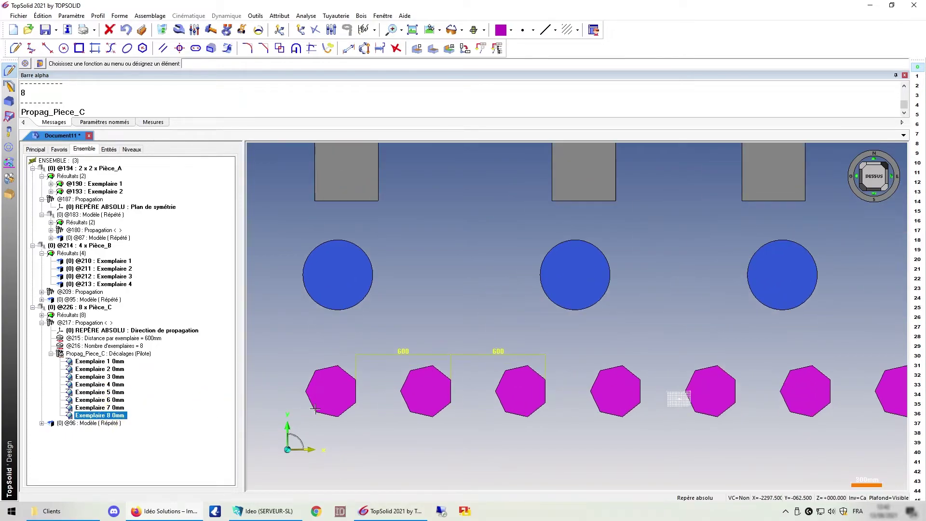
left_click(510, 30)
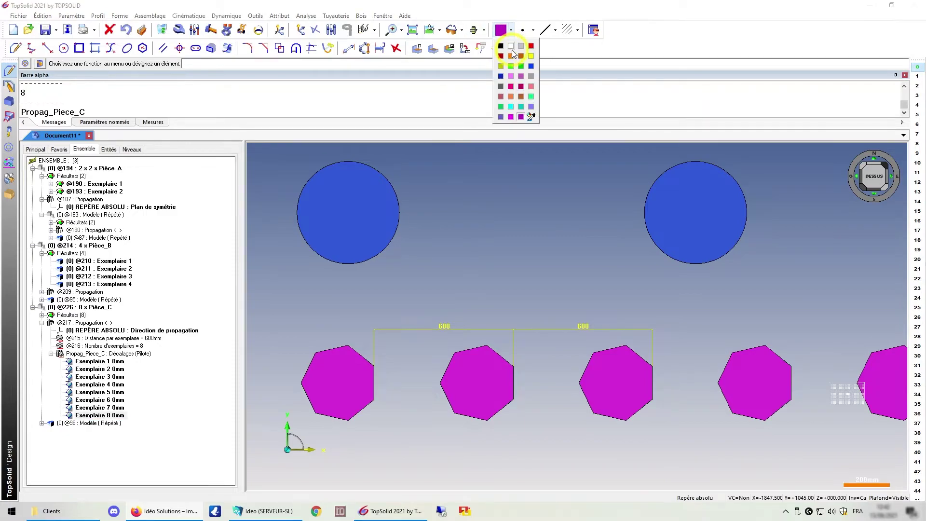
left_click(502, 45)
left_click(333, 383)
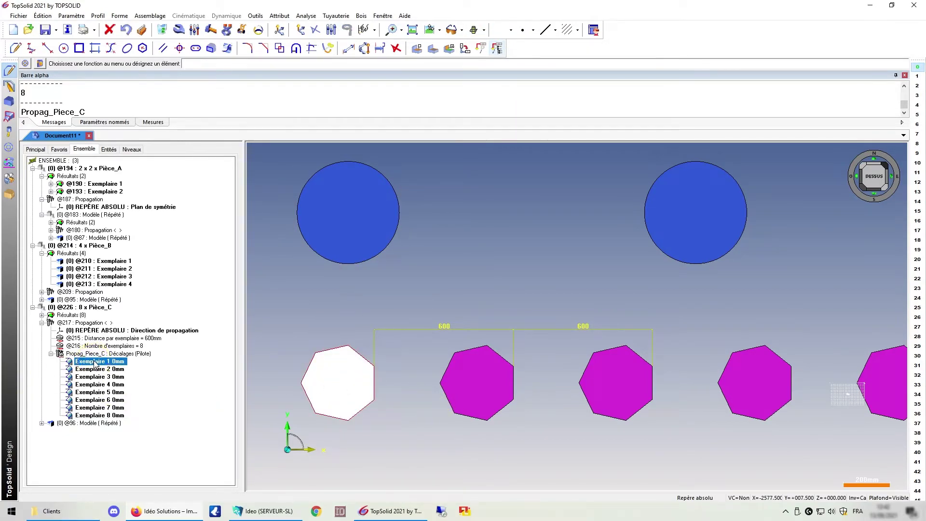
left_click(126, 369)
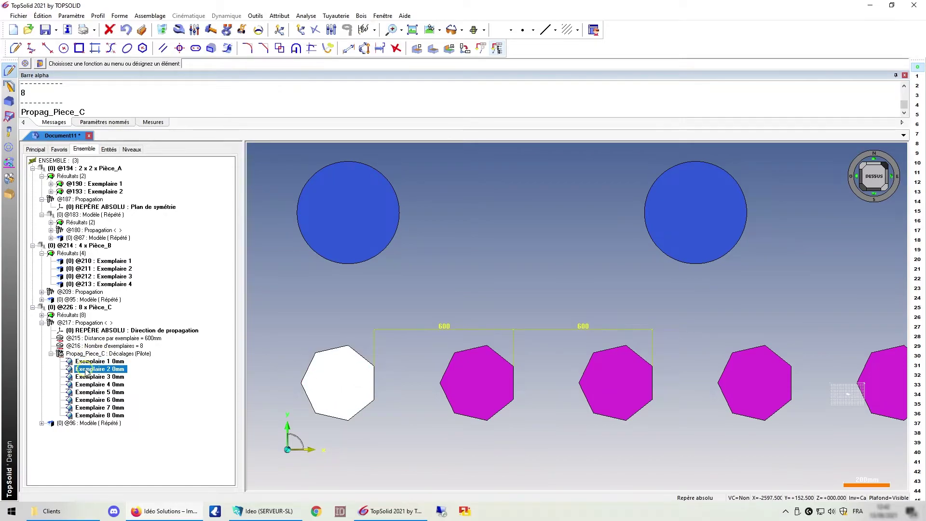
left_click(355, 382)
left_click(501, 30)
left_click(462, 392)
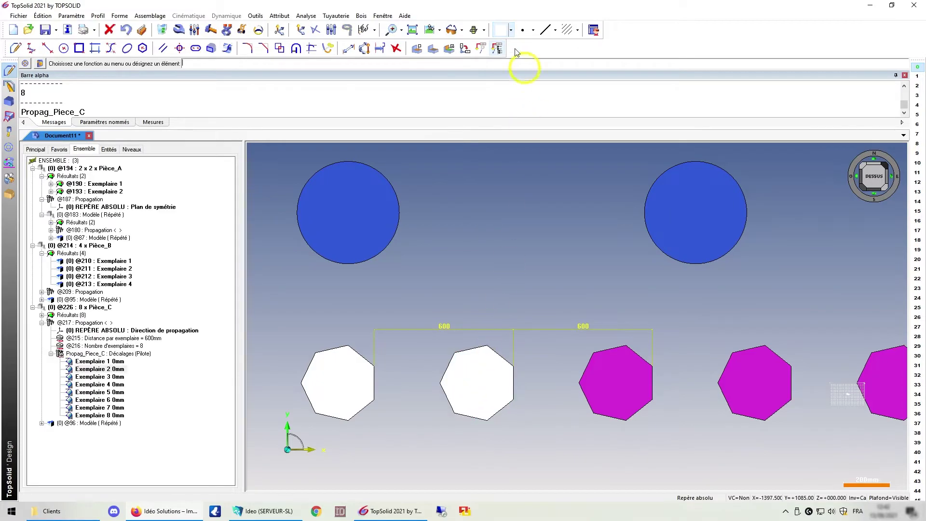
left_click(501, 30)
left_click(663, 394)
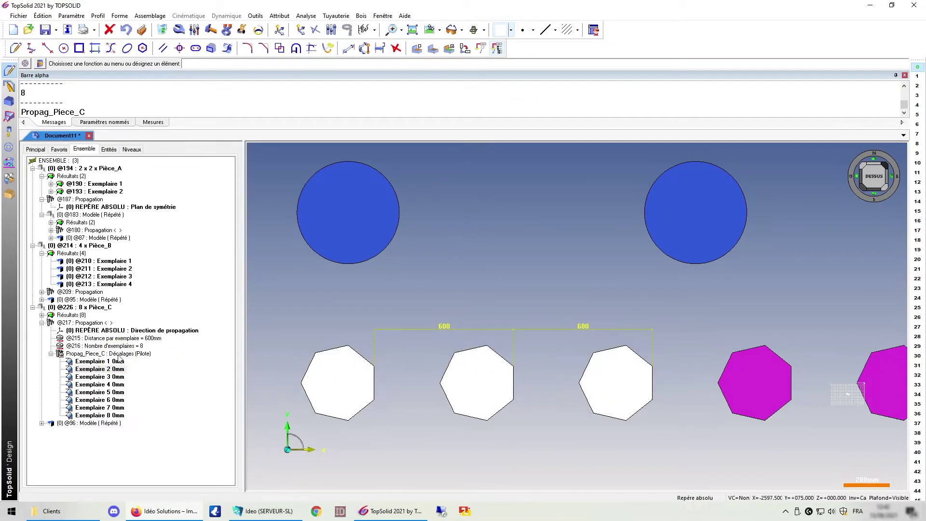
- Set the offset of Exemplaire 1 in the Propag_Piece_C driver to 50 mm
left_click(116, 362)
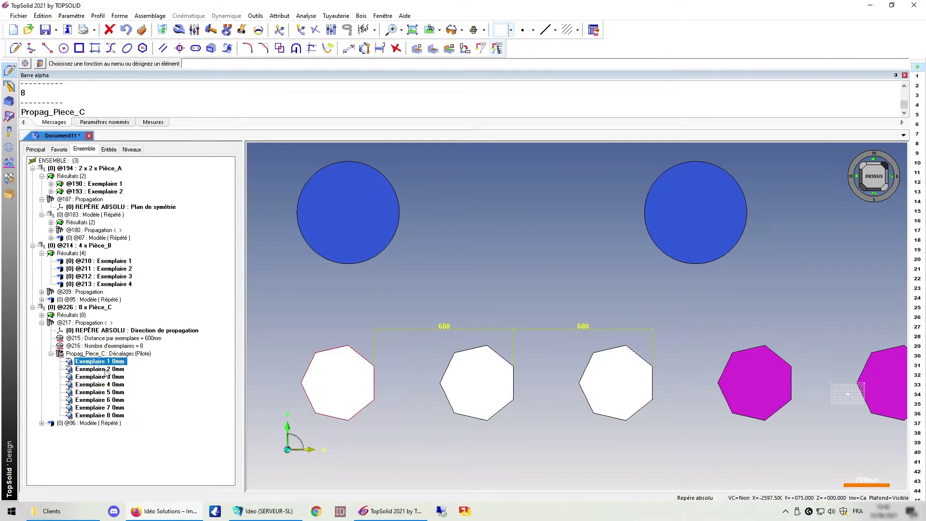
left_click(106, 371)
left_click(106, 376)
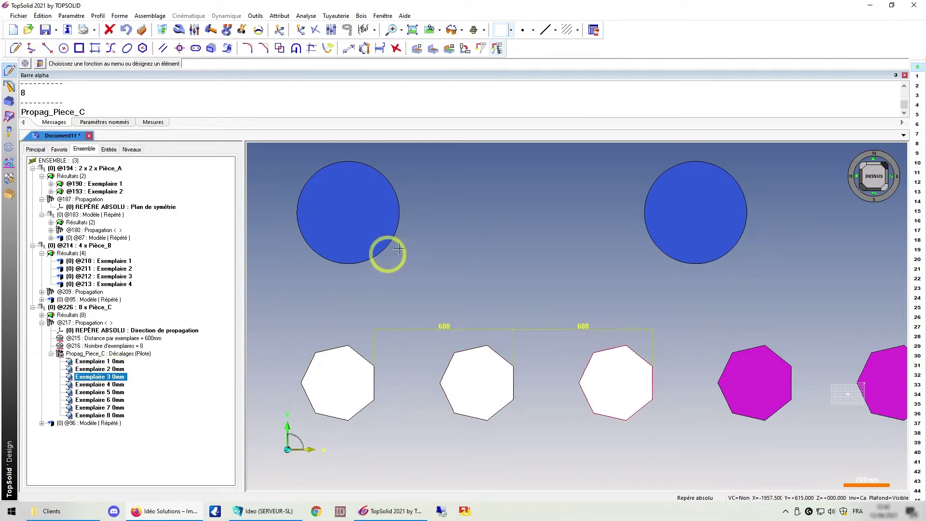
scroll(434, 232, "down", 2)
scroll(438, 263, "down", 2)
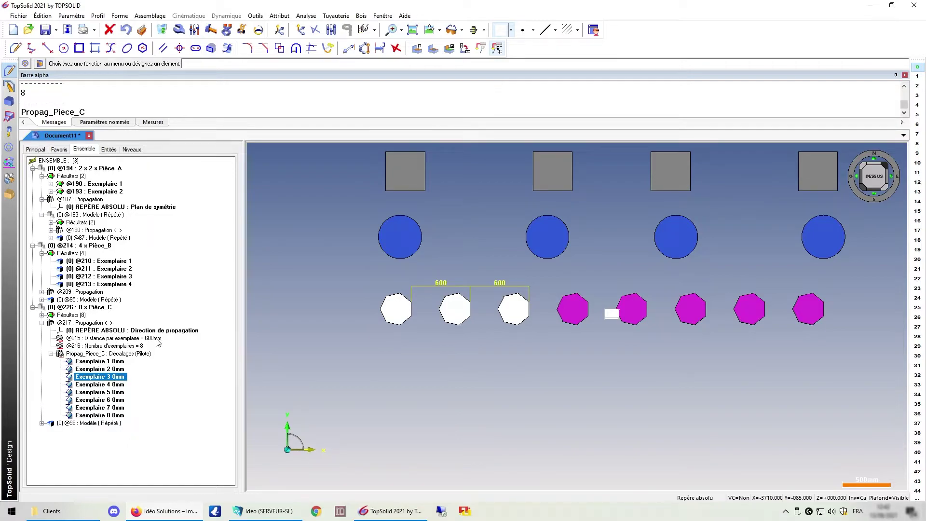
double_click(124, 366)
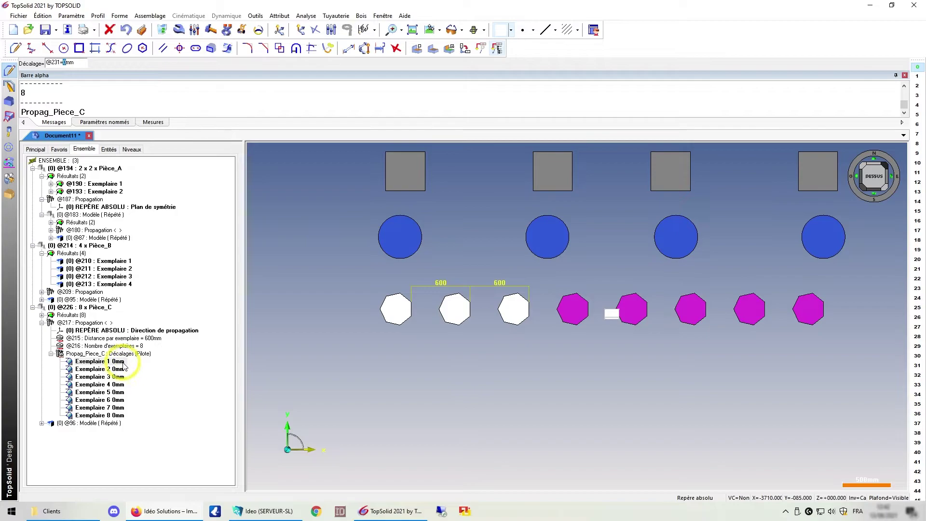
type("5")
key("Return")
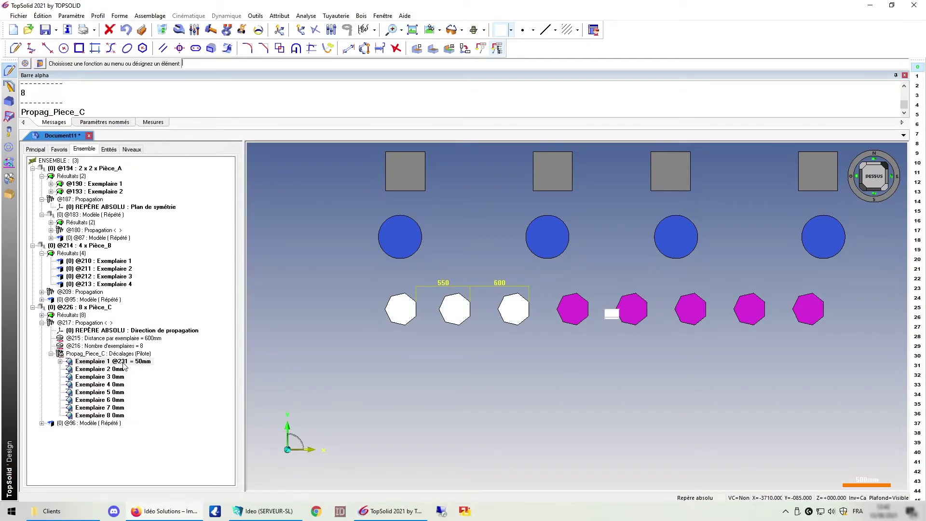
- In the Propag_Piece_C driver, set the offset of Exemplaire 2 to -30 mm and of Exemplaire 3 to 80 mm
double_click(120, 369)
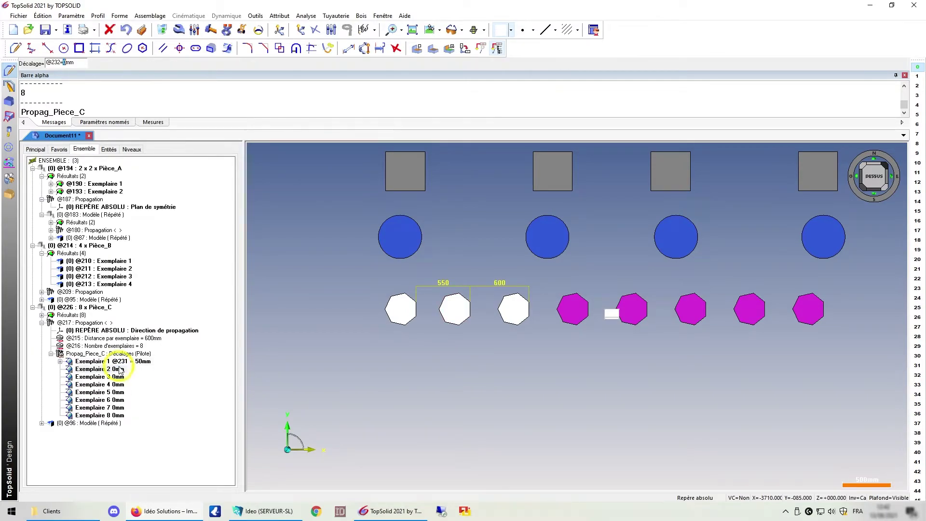
key("BackSpace")
type("-30")
key("Return")
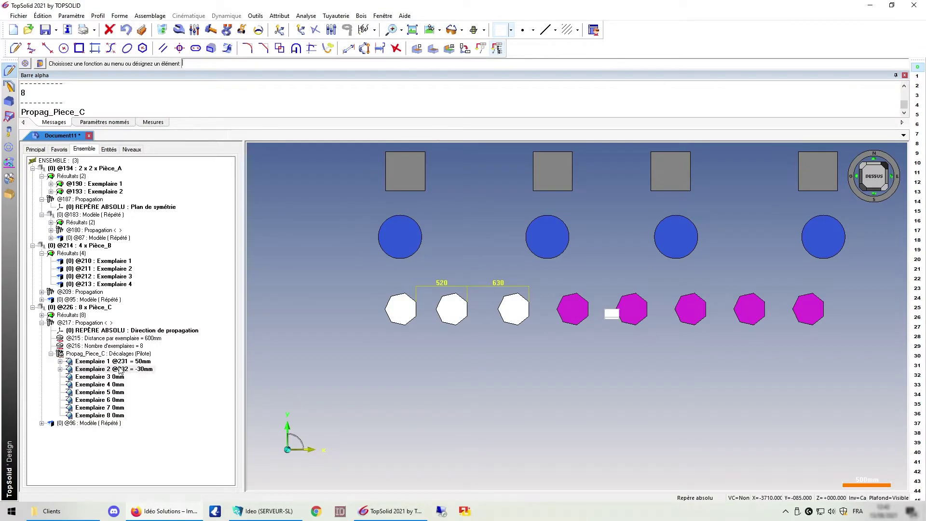
double_click(118, 377)
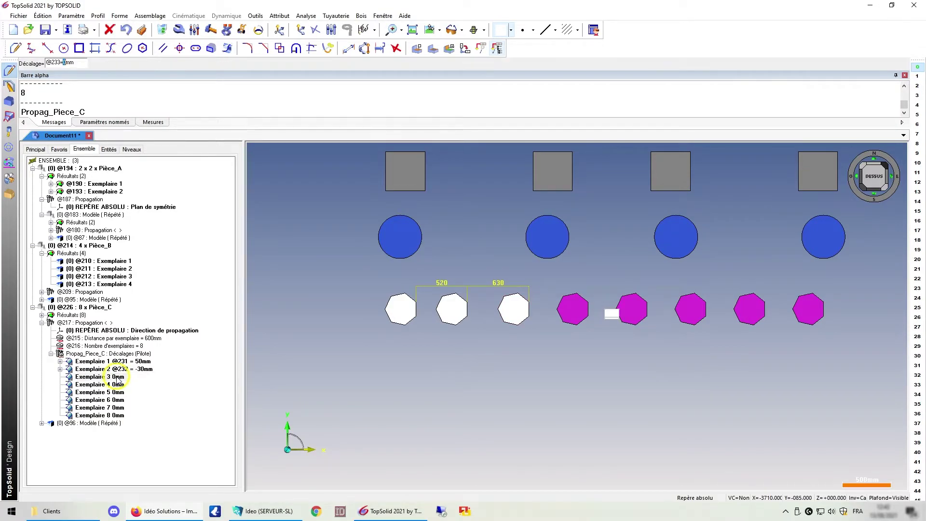
type("80")
key("Return")
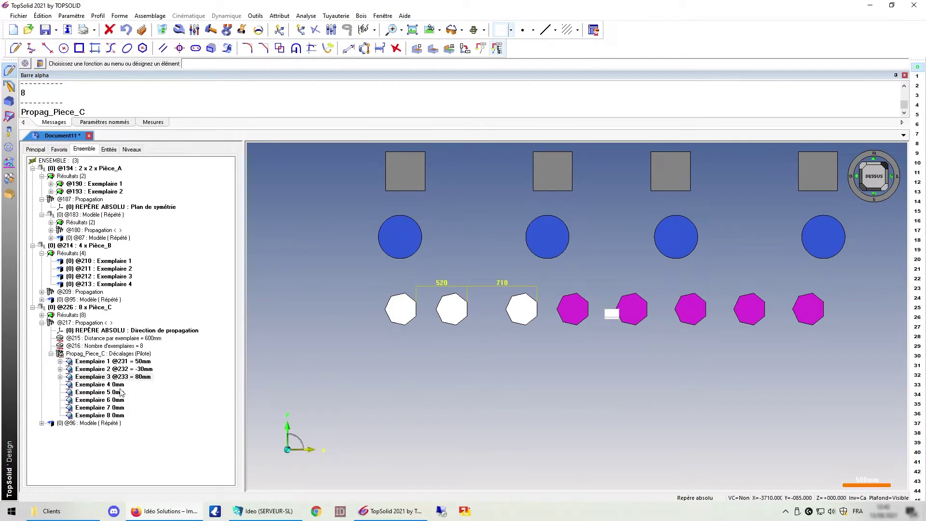
- Set the offset of Exemplaire 4 in the Propag_Piece_C driver to -60 mm
double_click(119, 384)
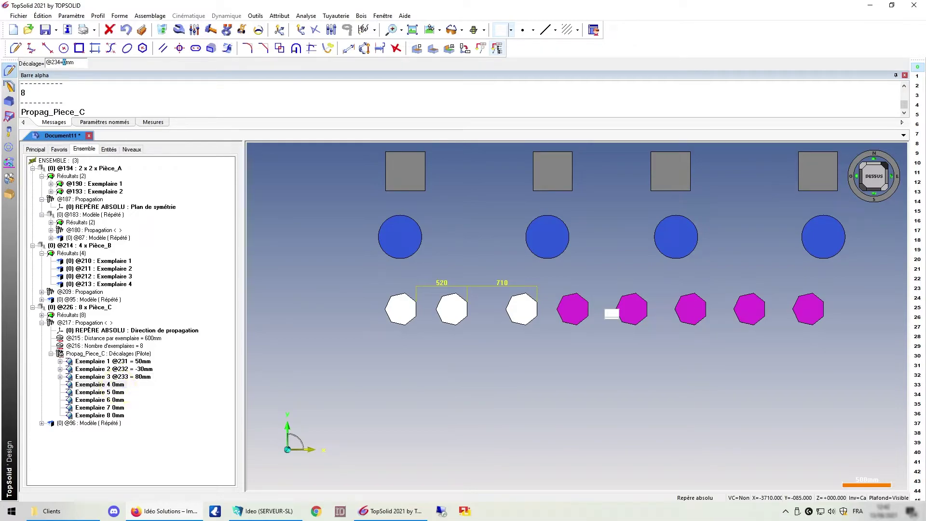
type("-60")
key("Return")
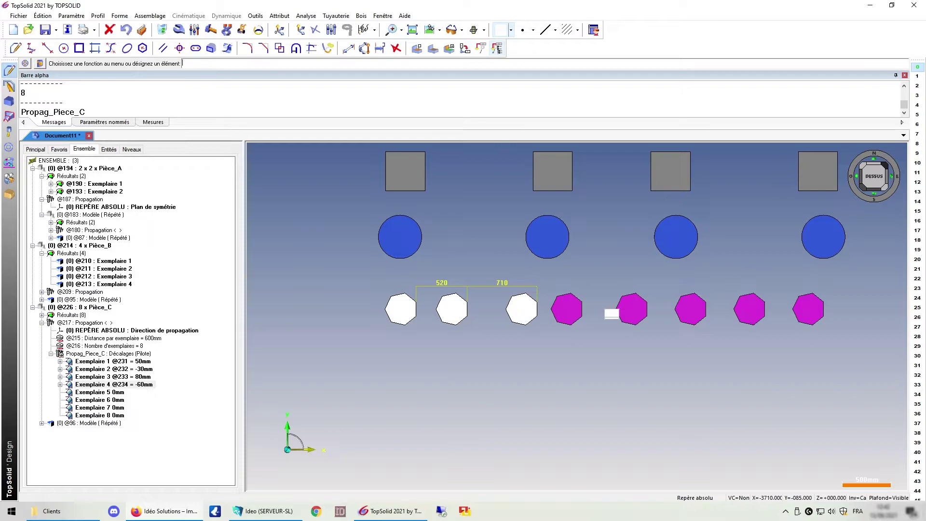
- Change the Exemplaire 4 offset in the Propag_Piece_C driver to 60 mm
double_click(138, 385)
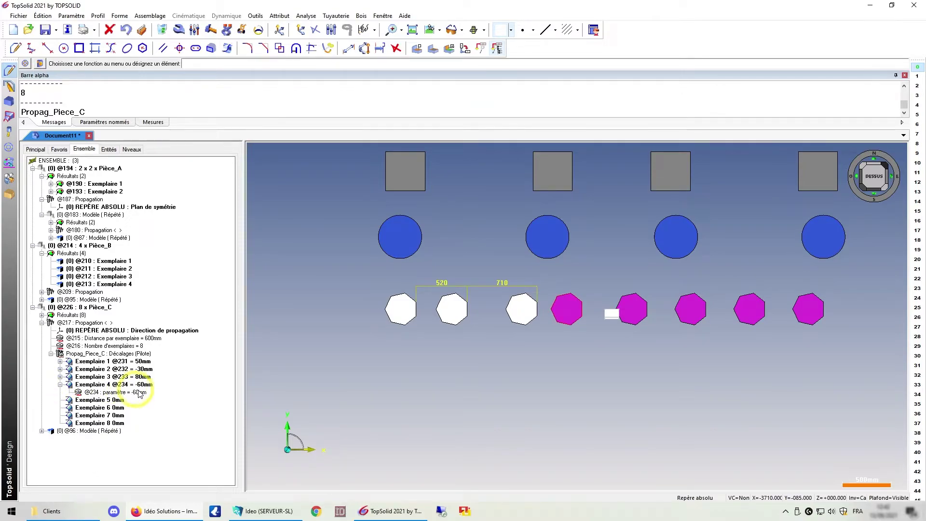
type("60")
key("Return")
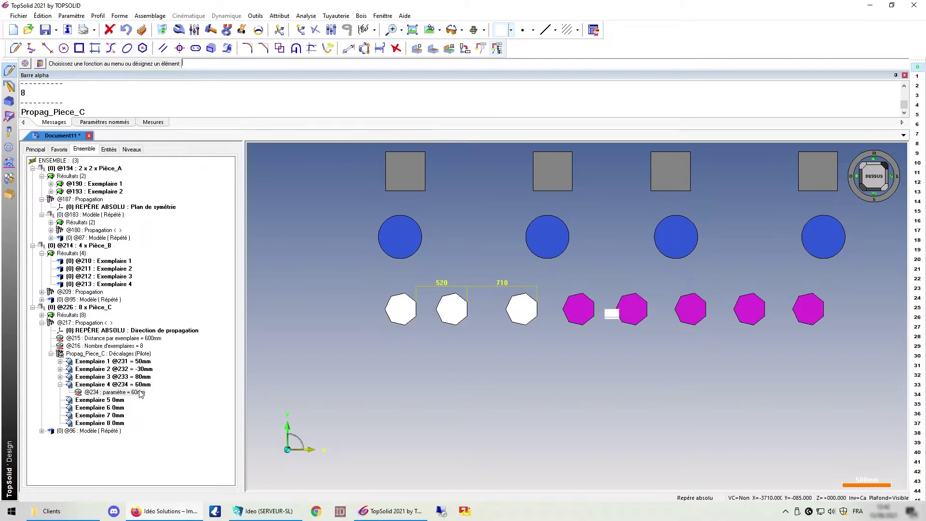
- Exclude the second heptagon from the Pièce_C propagation and restore it
left_click(92, 322)
right_click(92, 323)
left_click(125, 348)
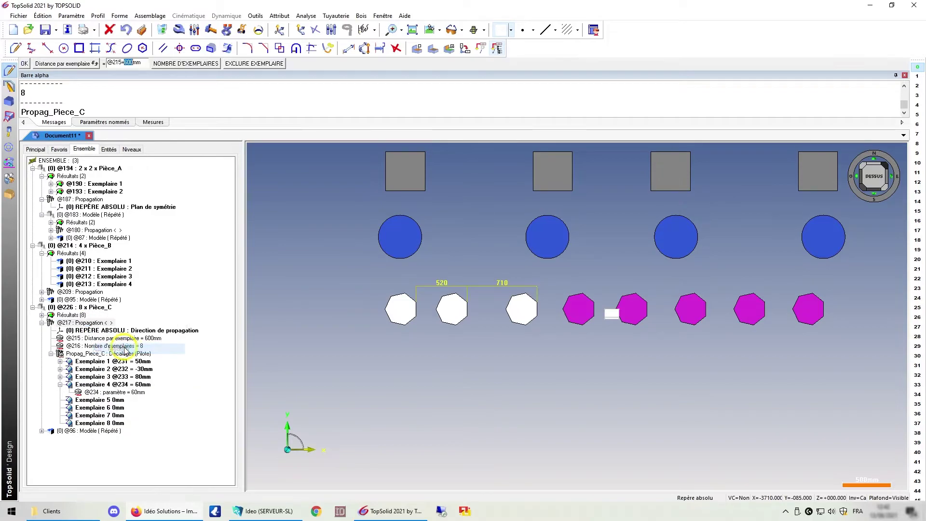
left_click(242, 64)
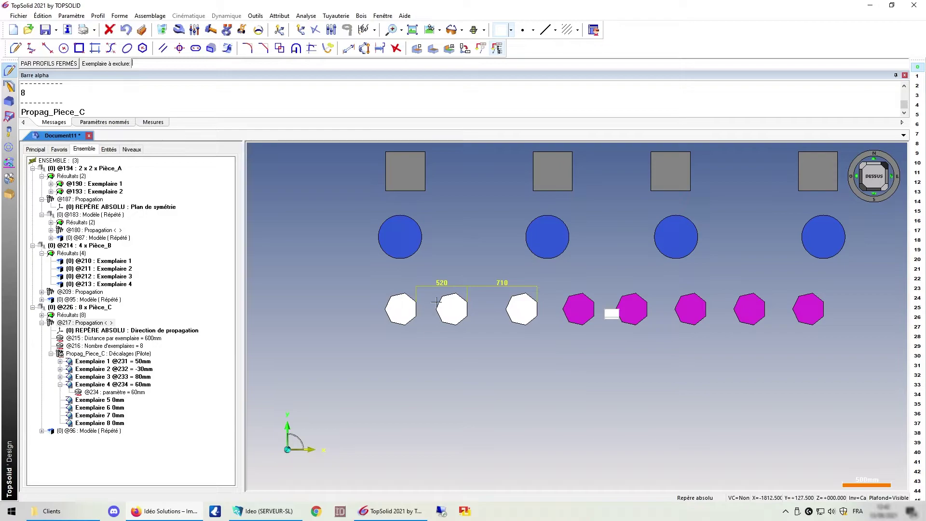
left_click(451, 309)
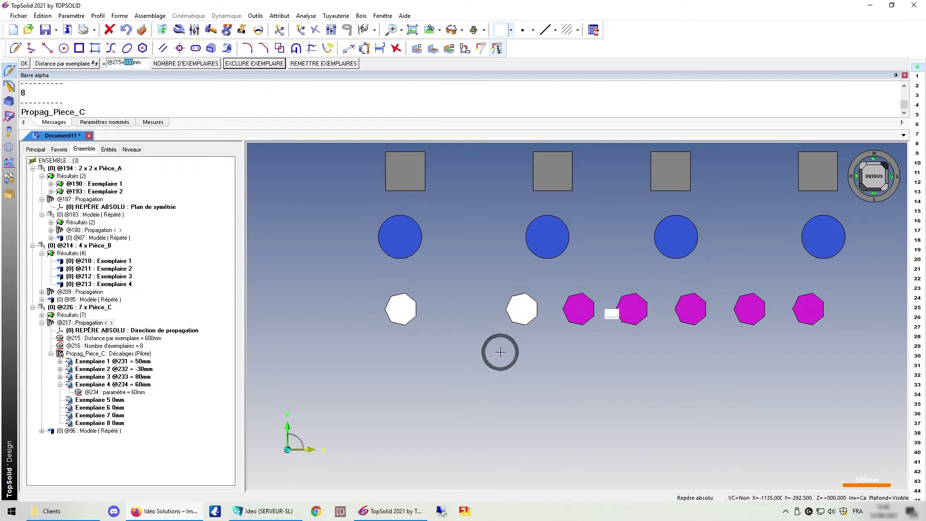
key("Return")
scroll(518, 299, "down", 3)
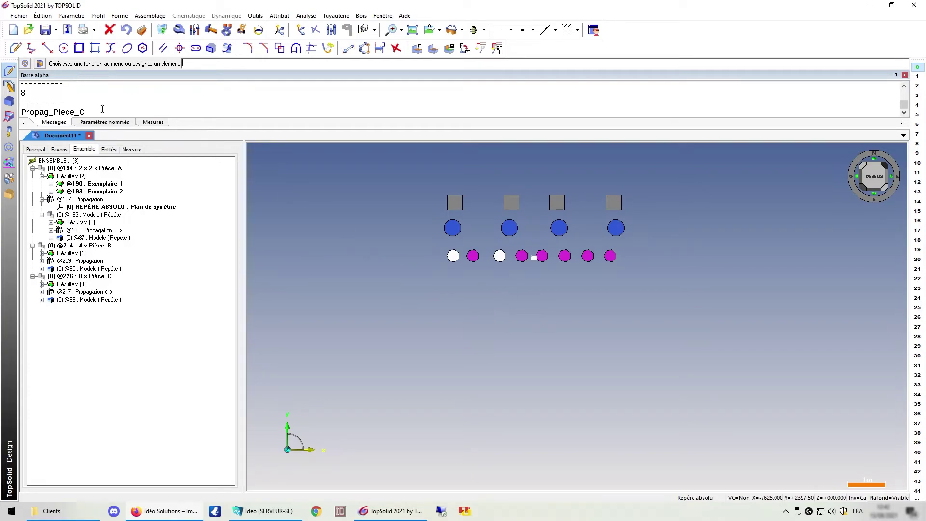
- Create a new Design document without a template
left_click(13, 32)
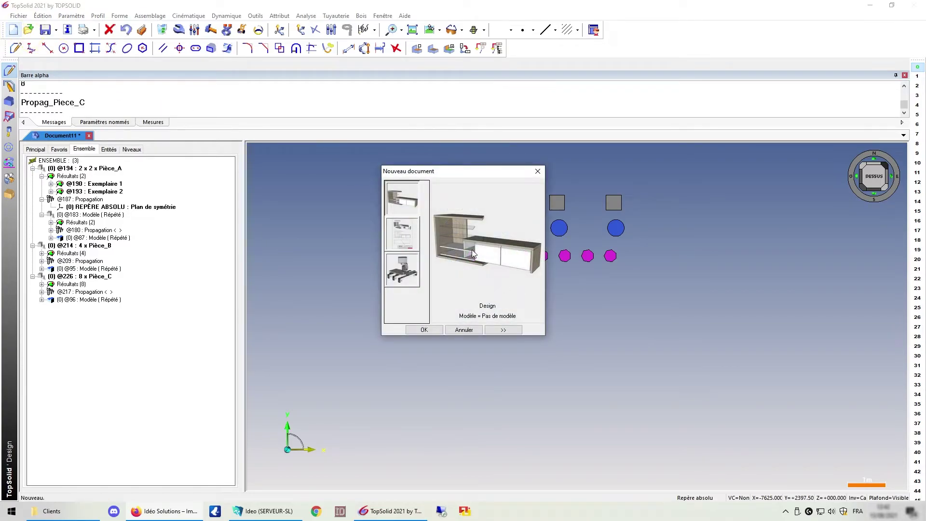
key("Return")
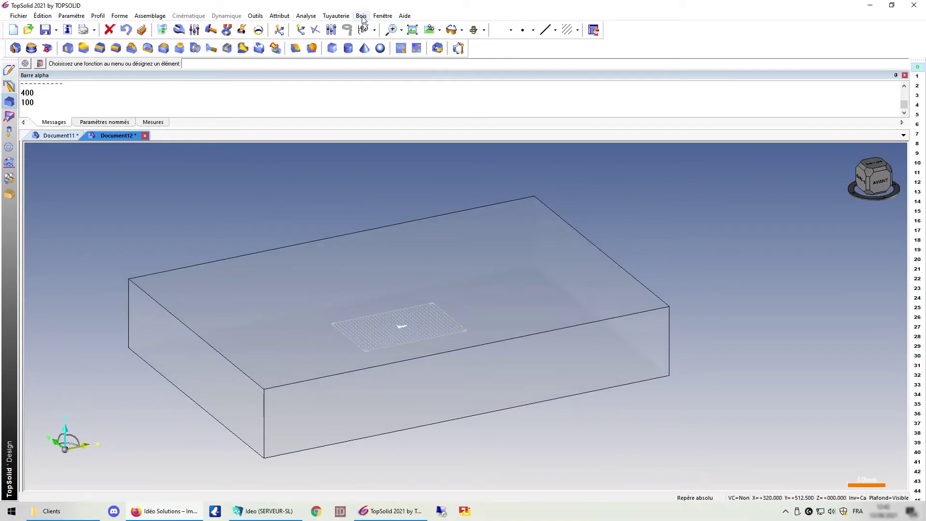
- Place 19 mm thick constrained blocks inside the front and back long faces of the transparent box
left_click(362, 15)
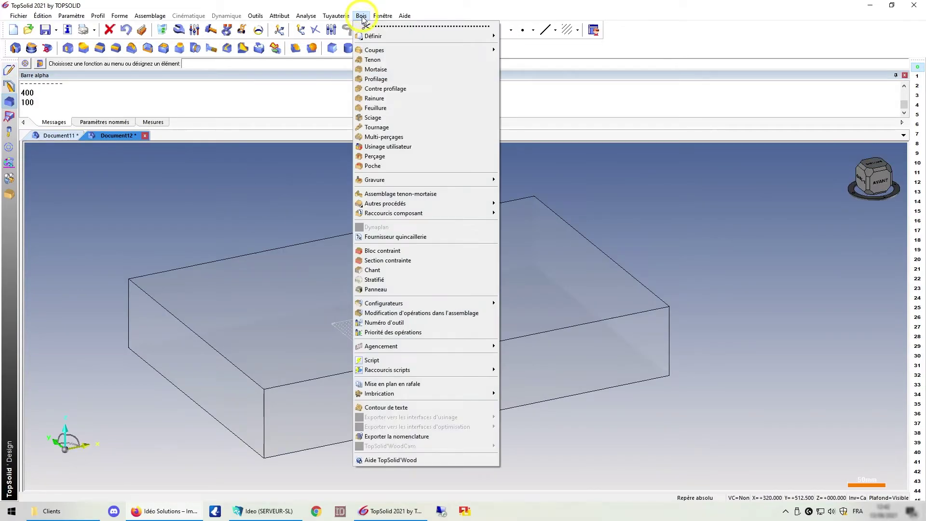
left_click(384, 251)
left_click(430, 386)
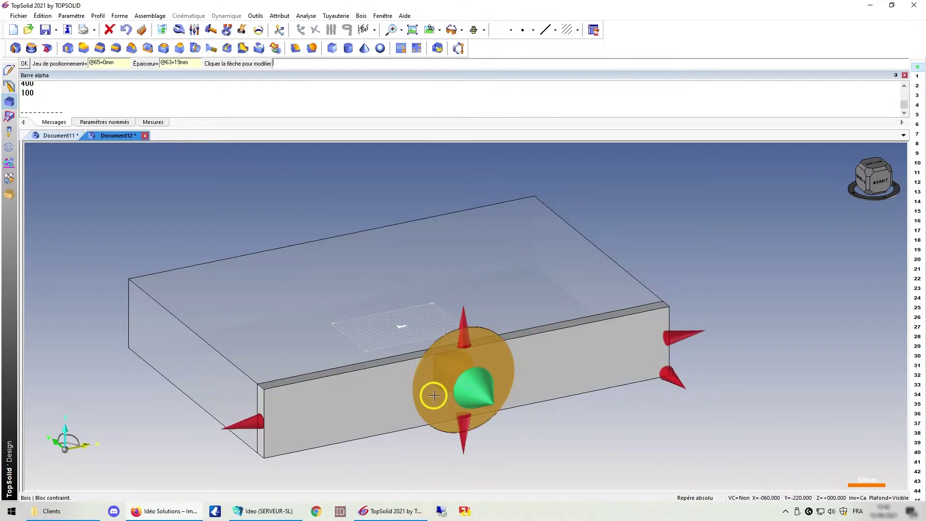
left_click(470, 396)
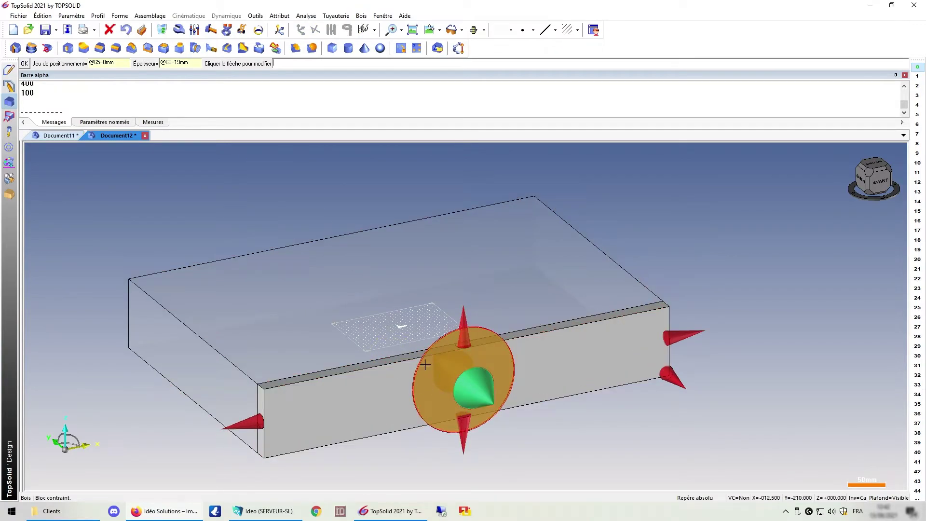
left_click(272, 261)
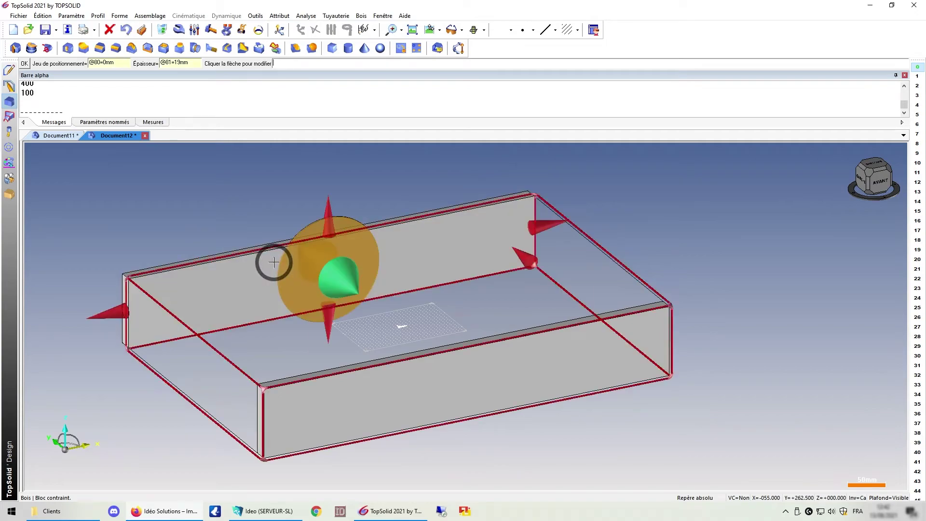
left_click(158, 357)
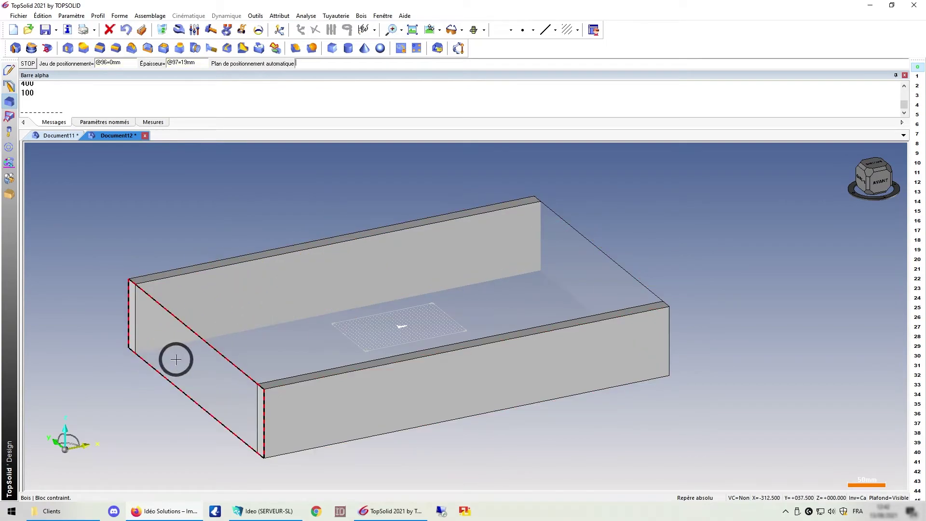
- Add a 19 mm constrained block on the box's left end, limiting its length to the front and back panels
left_click(175, 358)
left_click(138, 301)
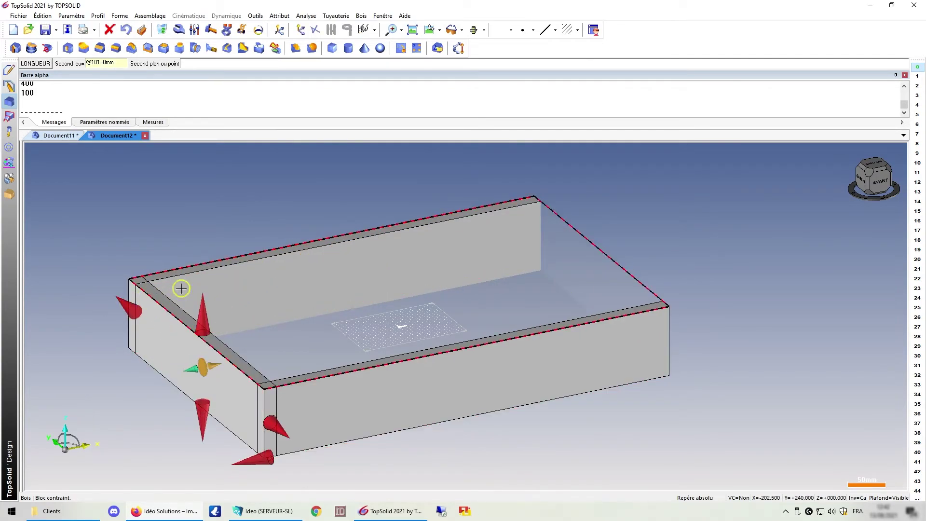
left_click(279, 435)
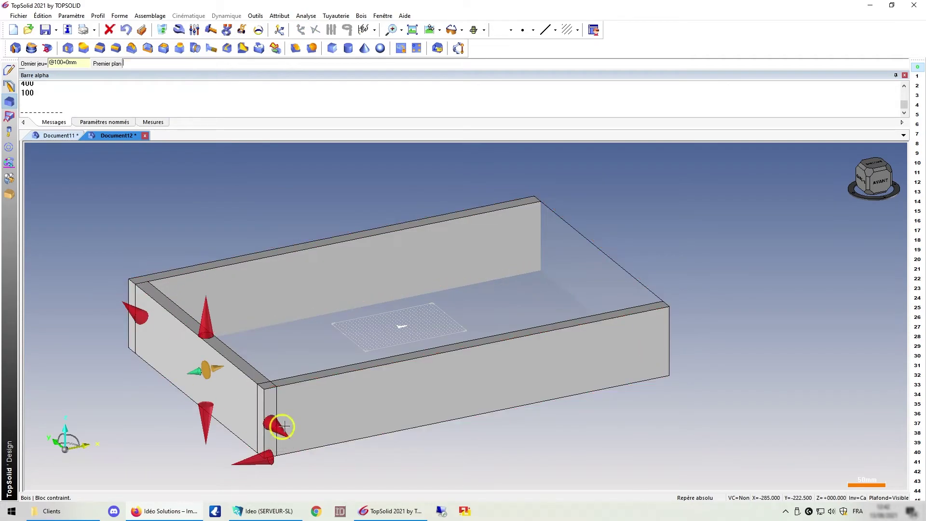
left_click(317, 412)
left_click(316, 411)
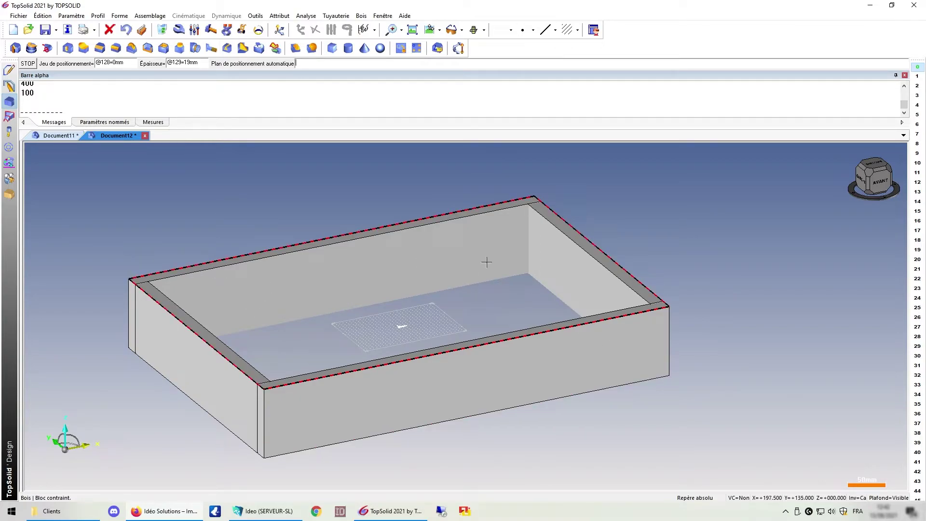
- Put the two short end panels of the box on quick level 2 to hide them
scroll(492, 248, "down", 3)
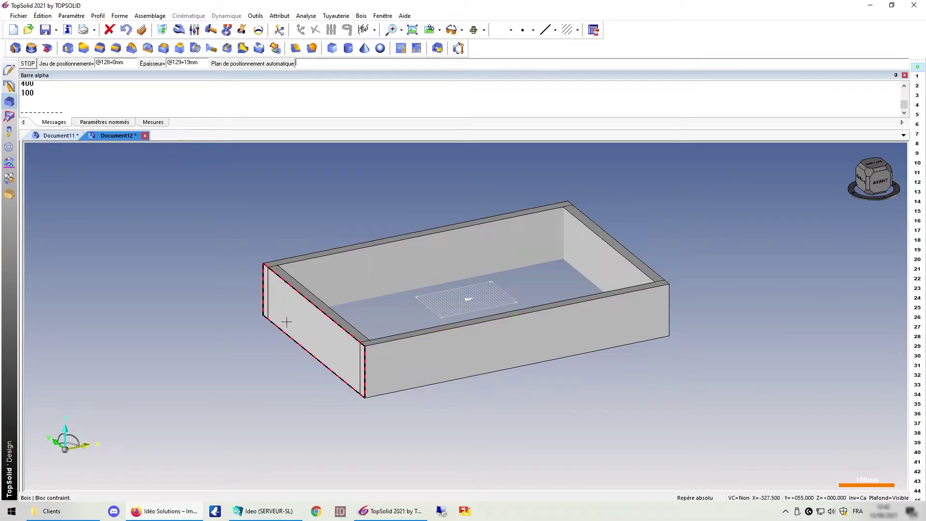
left_click(917, 87)
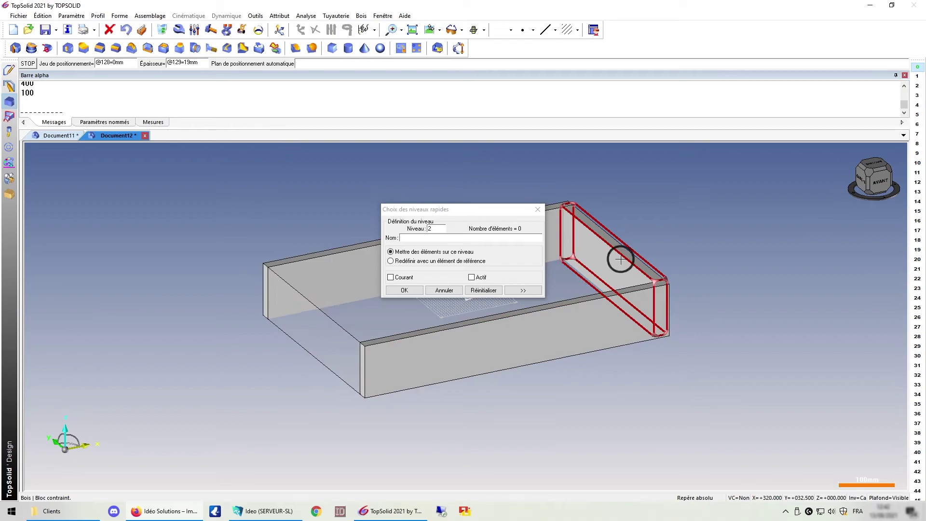
left_click(620, 259)
left_click(404, 289)
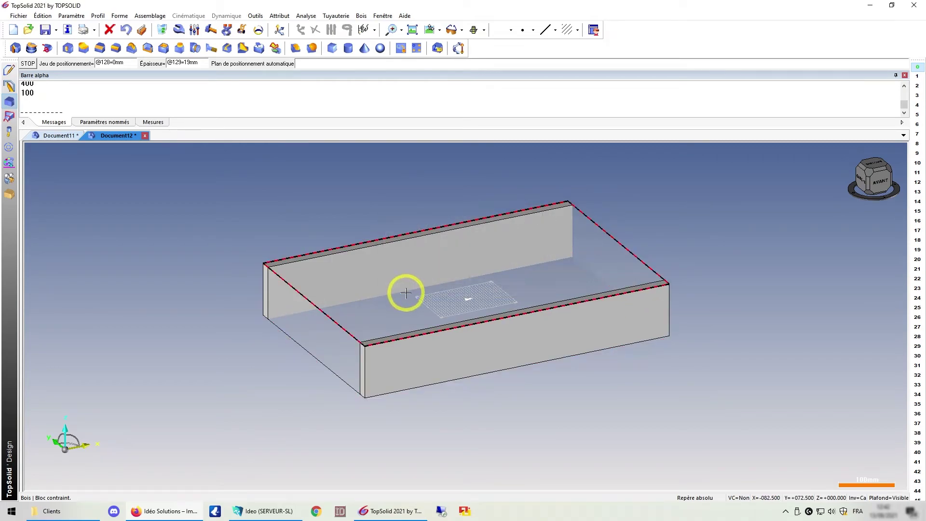
- Create another 19 mm constrained block at the now open left end of the box, placed inside the end face
left_click(361, 16)
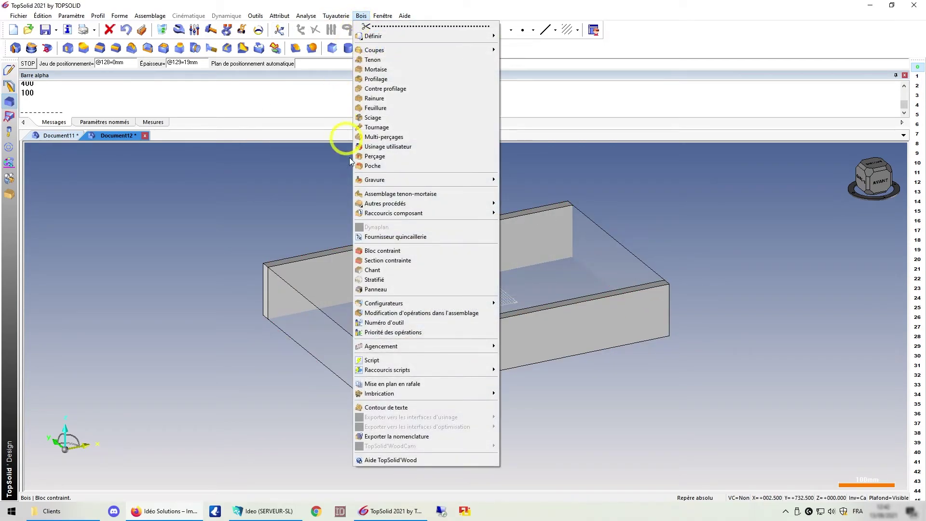
left_click(371, 251)
left_click(308, 320)
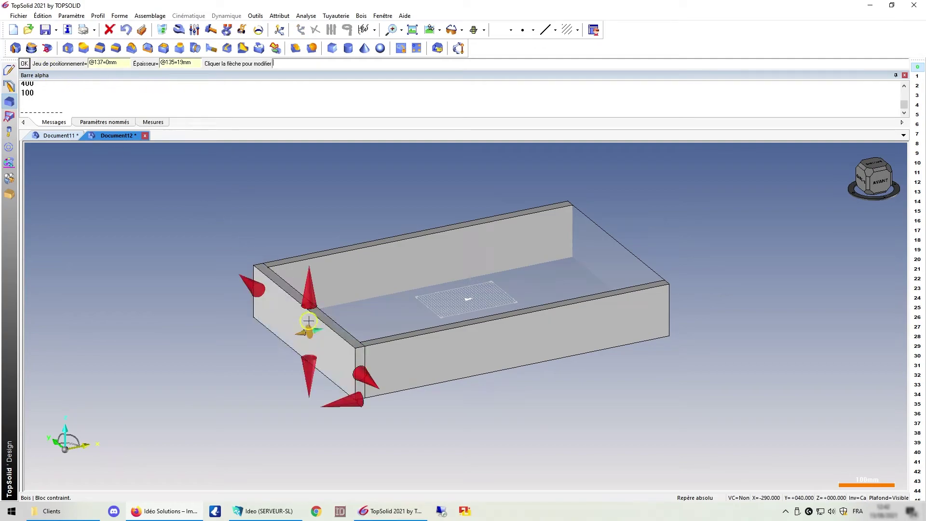
left_click(302, 332)
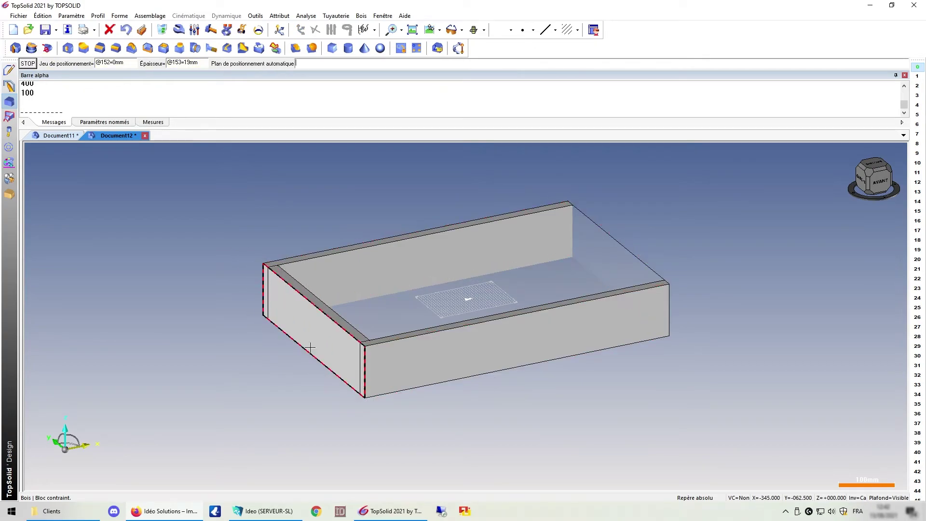